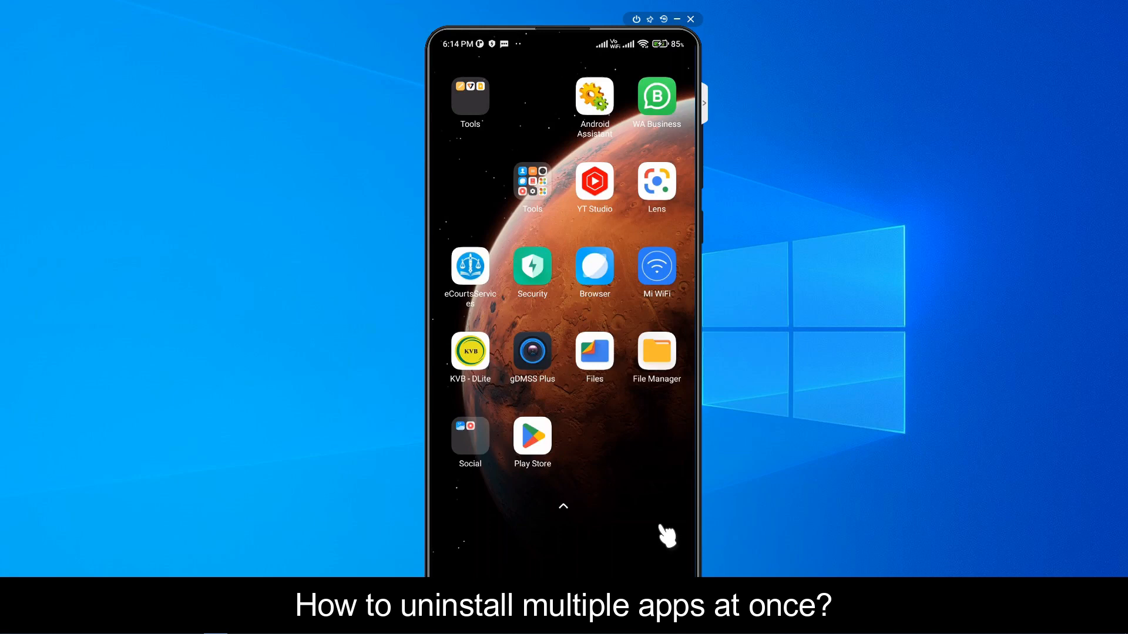
Step: Open the Play Store's Free up space list of installed apps from its device storage management
{"action": "left_click", "coordinate": [541, 453]}
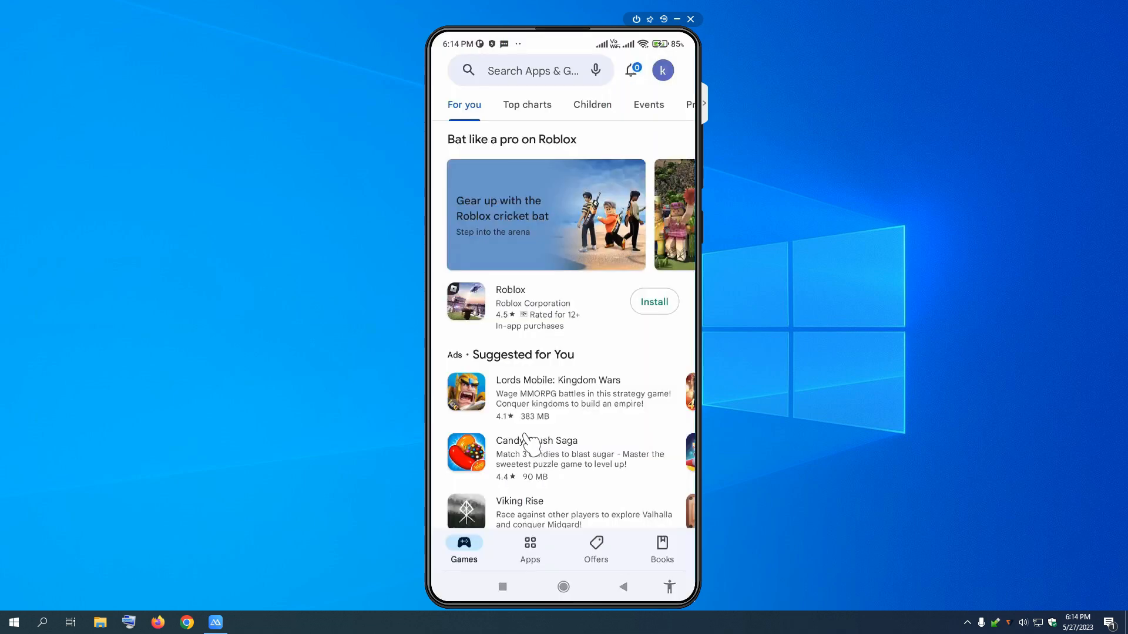
{"action": "left_click", "coordinate": [664, 71]}
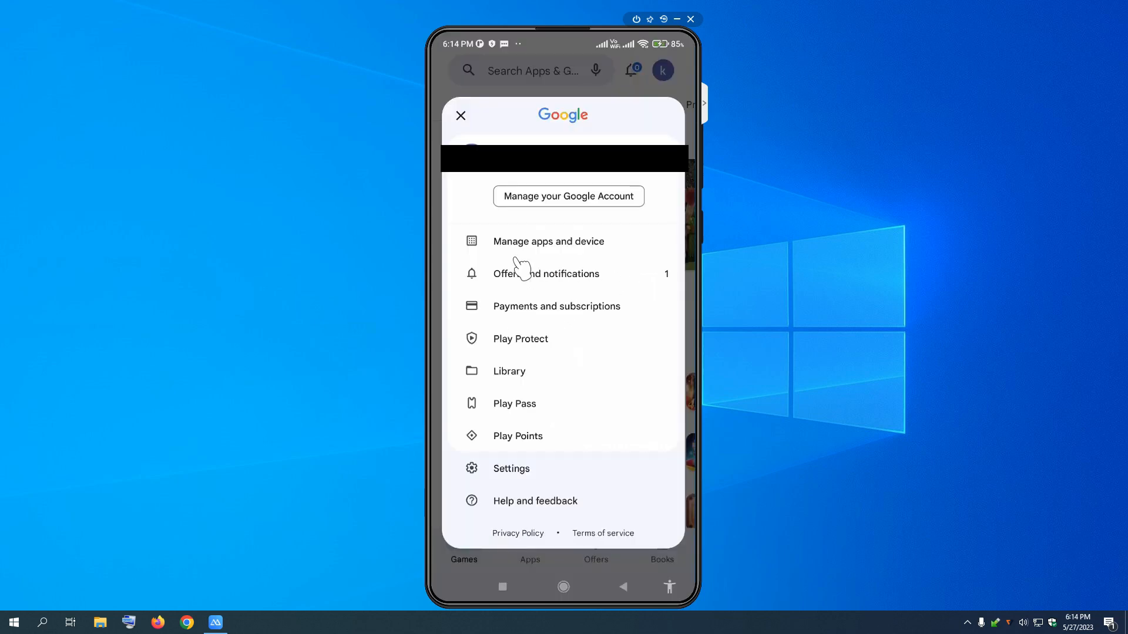
{"action": "left_click", "coordinate": [575, 254]}
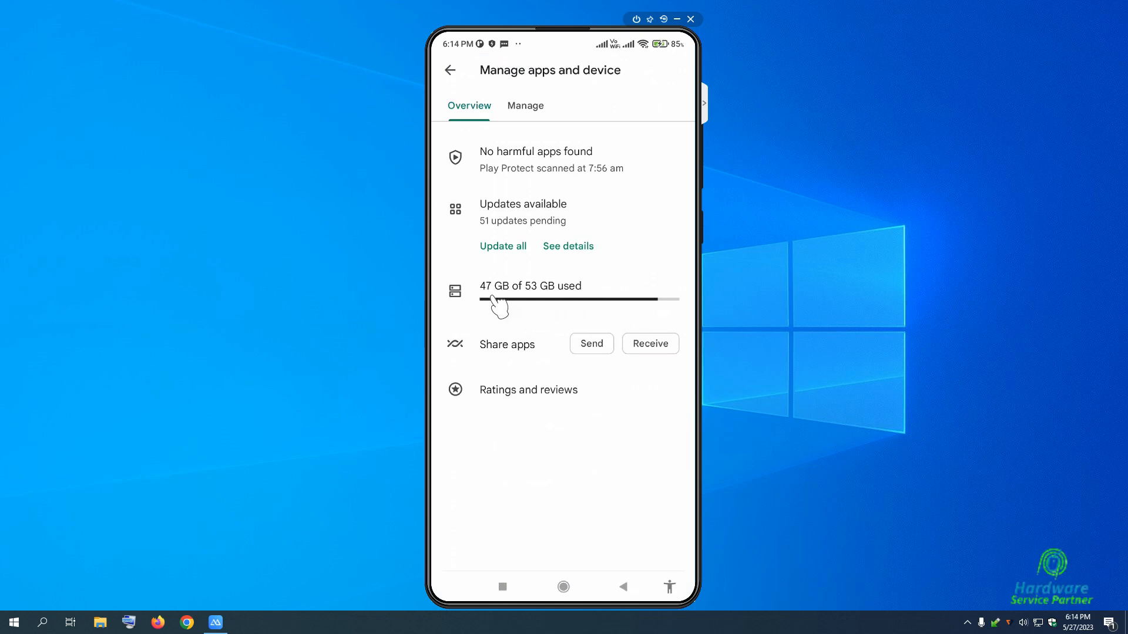
{"action": "left_click", "coordinate": [576, 308]}
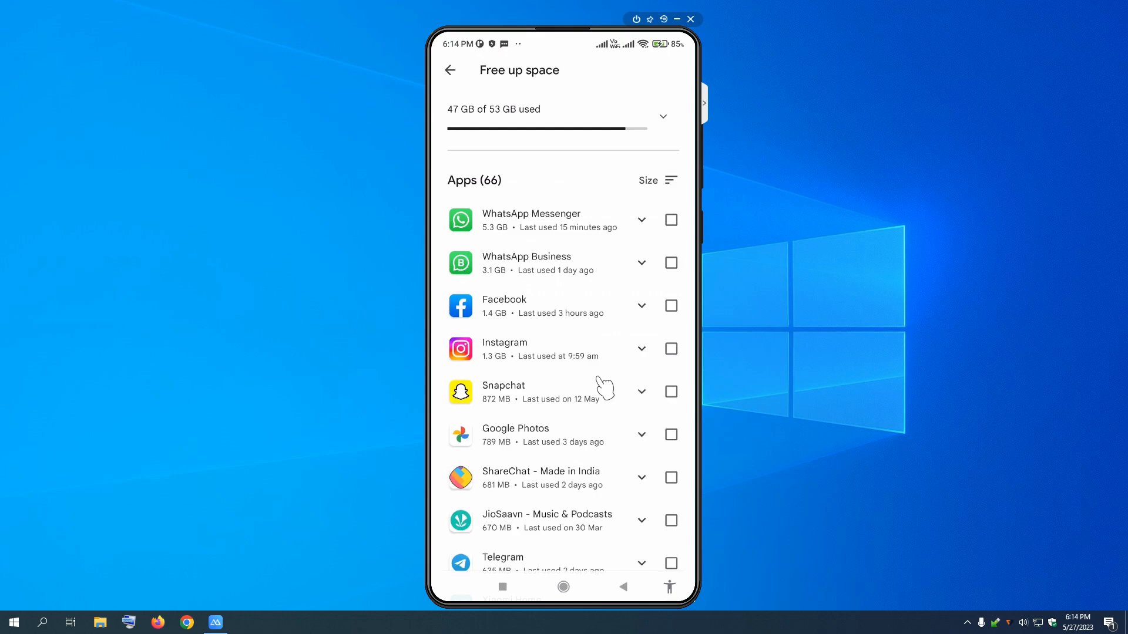
Step: Uninstall seven unwanted apps at once, including Video Crop and AI Chatbot: Smart Chat, and check the remaining apps
{"action": "scroll", "coordinate": [598, 379], "scroll_direction": "down", "scroll_amount": 20}
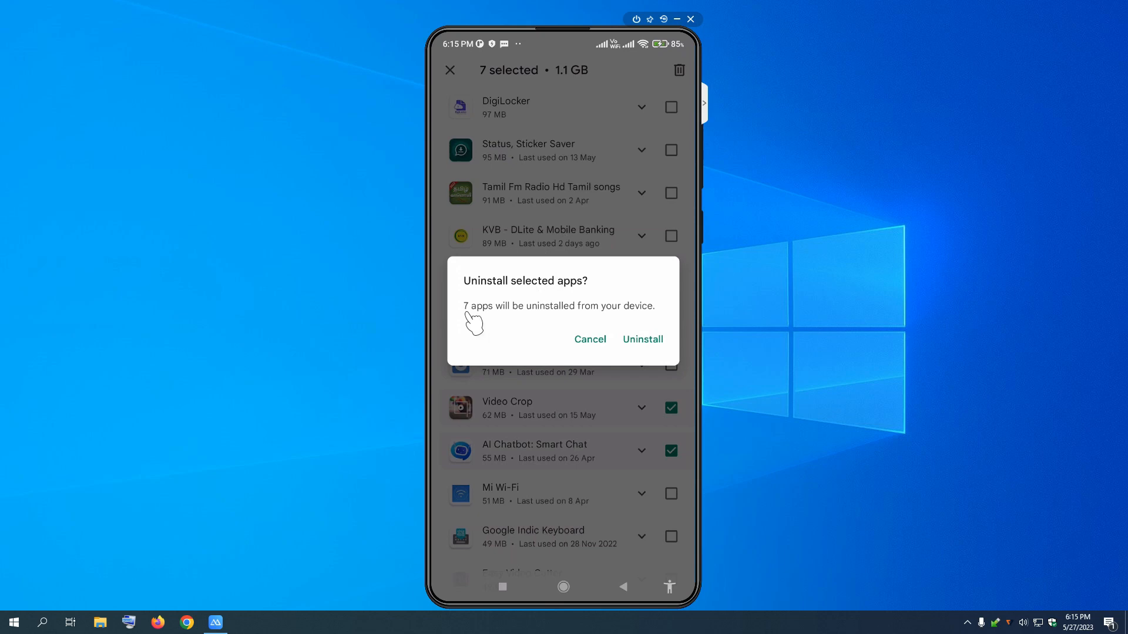
{"action": "left_click", "coordinate": [642, 341]}
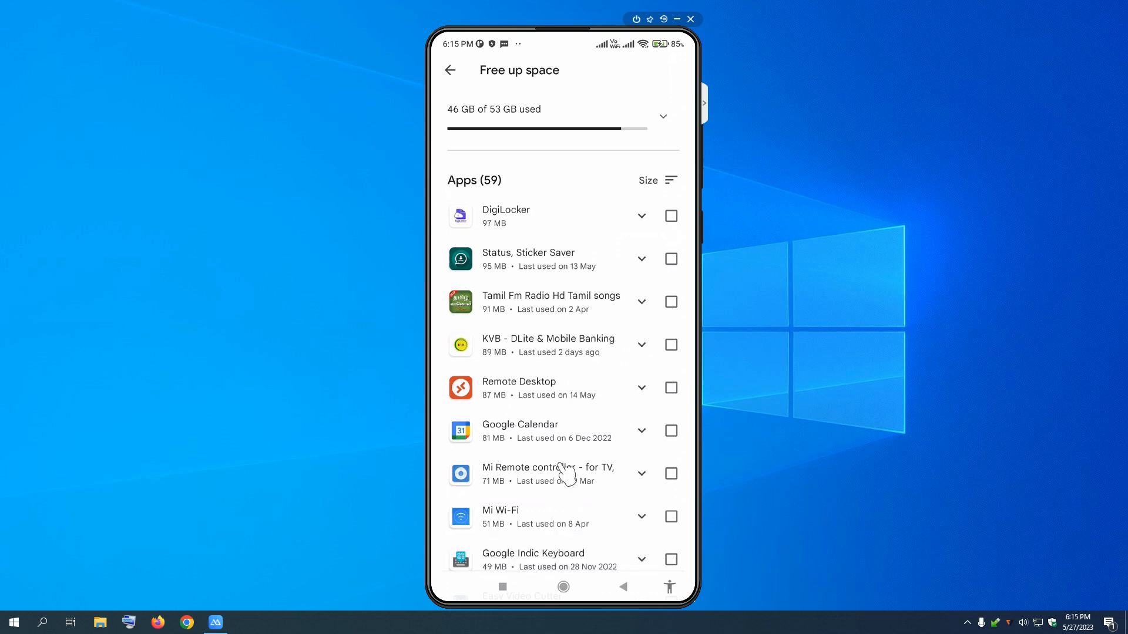
{"action": "scroll", "coordinate": [565, 473], "scroll_direction": "down", "scroll_amount": 8}
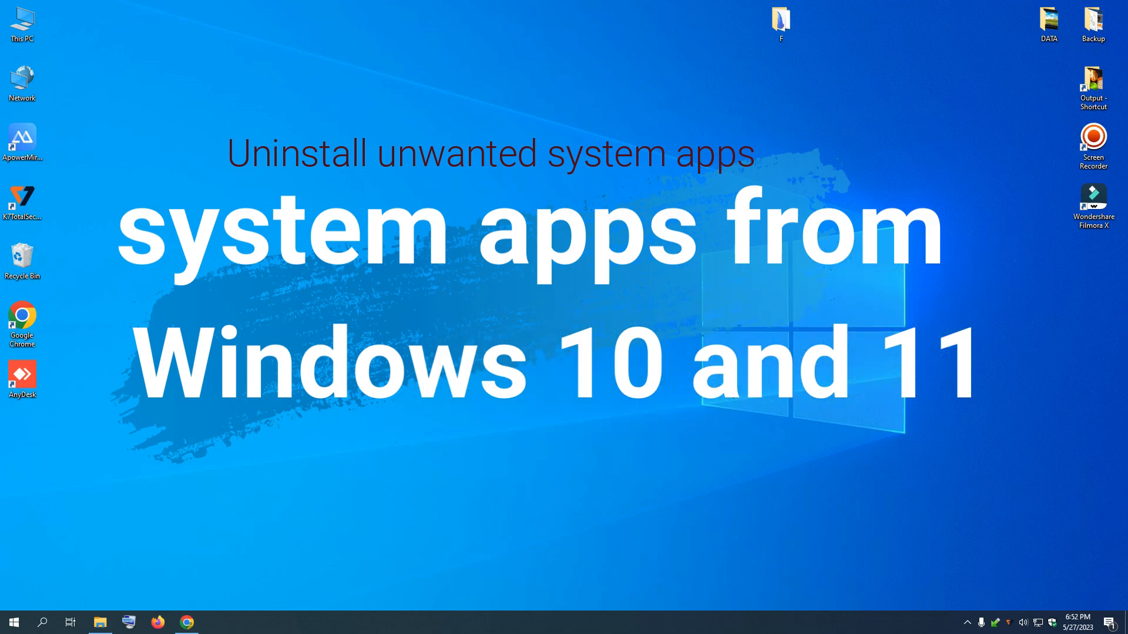
Step: Switch to Chrome, search Google for "bulk crap uninstaller" and open the official bcuninstaller.com site
{"action": "left_click", "coordinate": [187, 623]}
{"action": "left_click", "coordinate": [646, 279]}
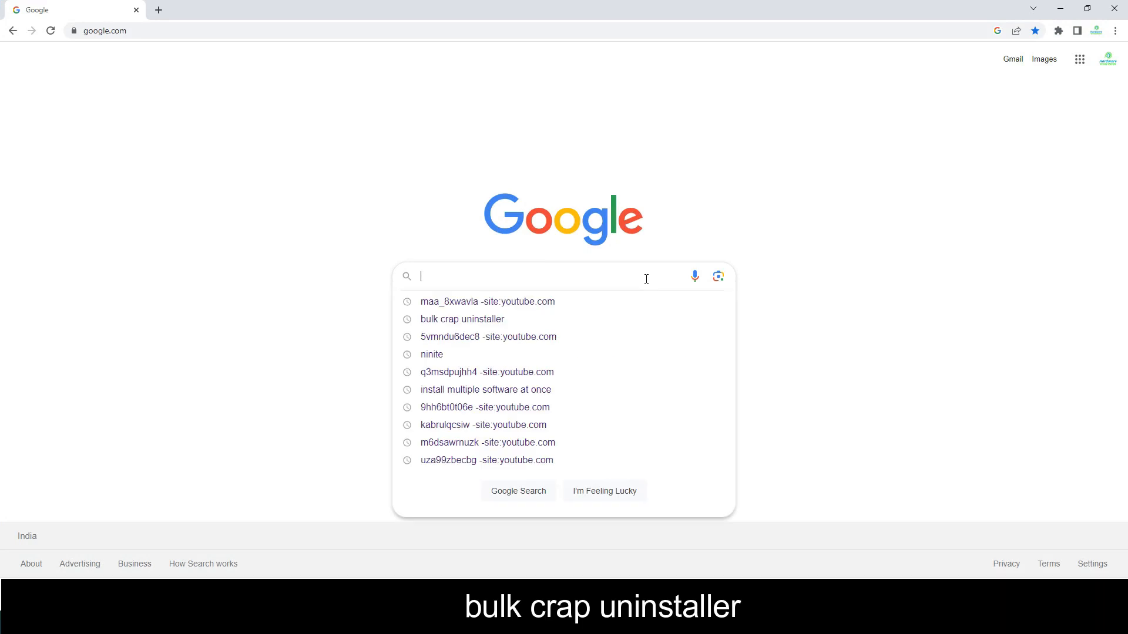
{"action": "type", "text": "bul"}
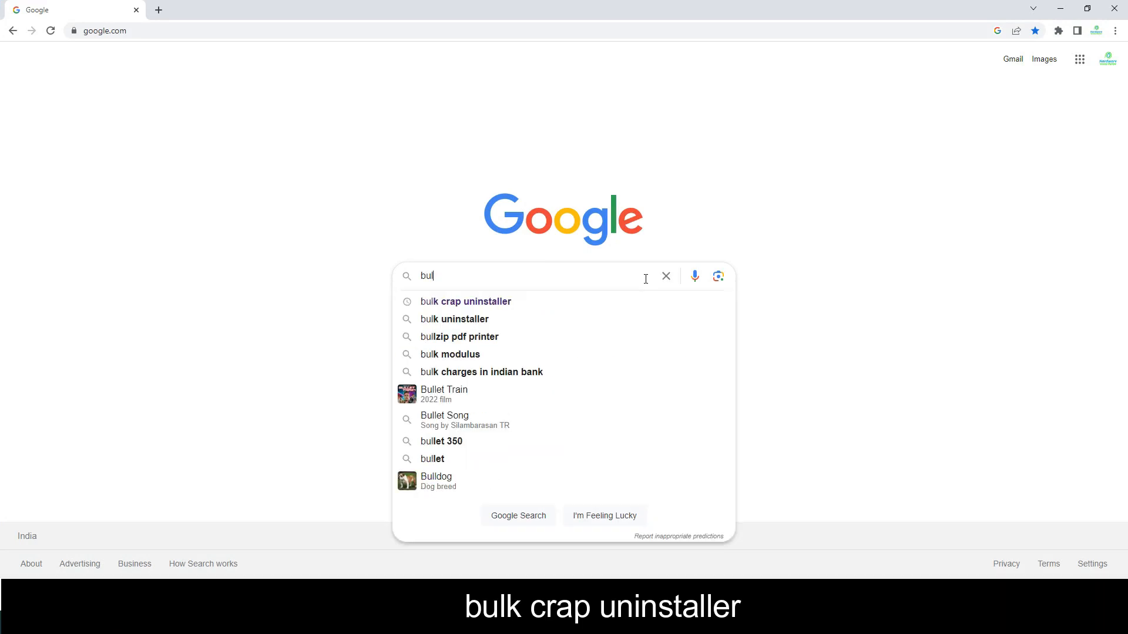
{"action": "left_click", "coordinate": [511, 304]}
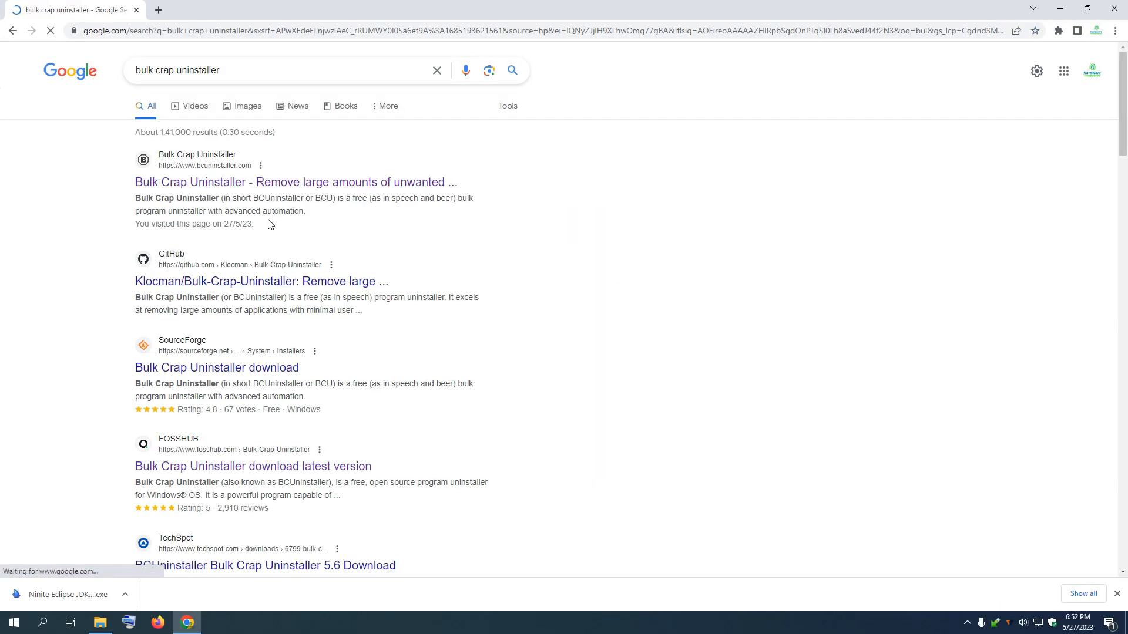
{"action": "left_click", "coordinate": [211, 187]}
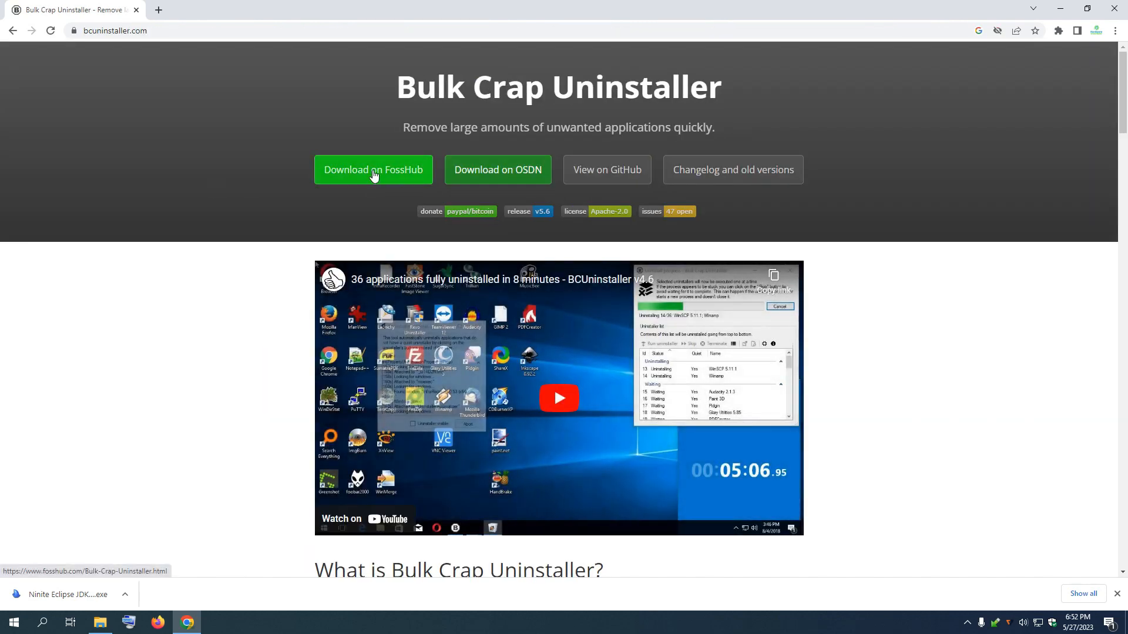
Step: Download the Installer and Portable edition of Bulk Crap Uninstaller from FossHub, saving it to the Desktop as BCUninstaller_5.6_setup
{"action": "left_click", "coordinate": [373, 173]}
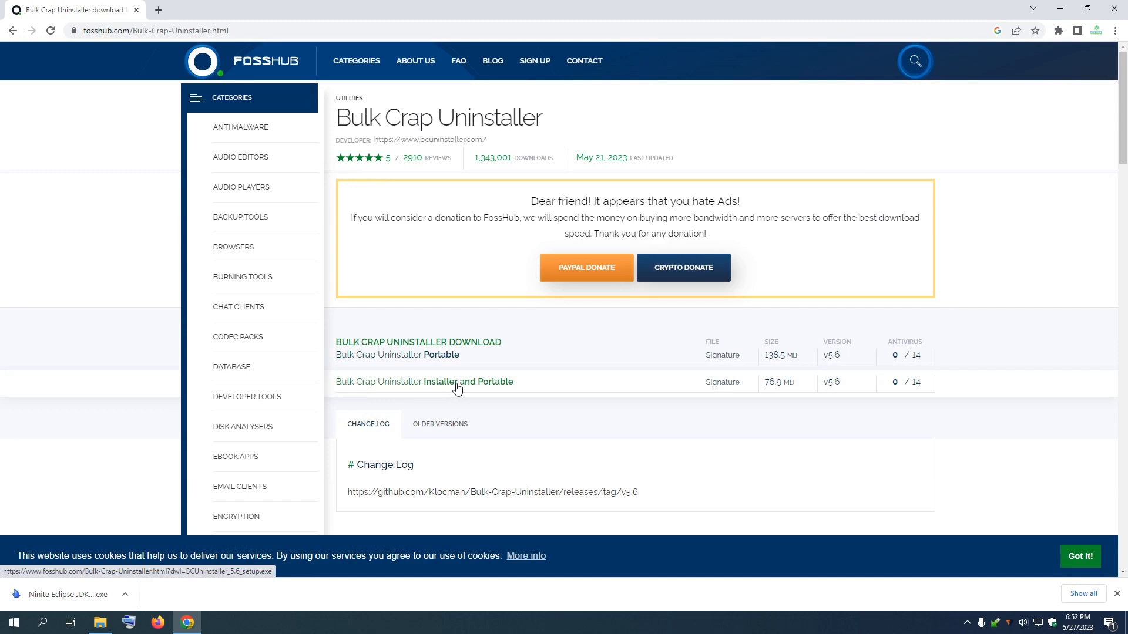
{"action": "left_click", "coordinate": [417, 383]}
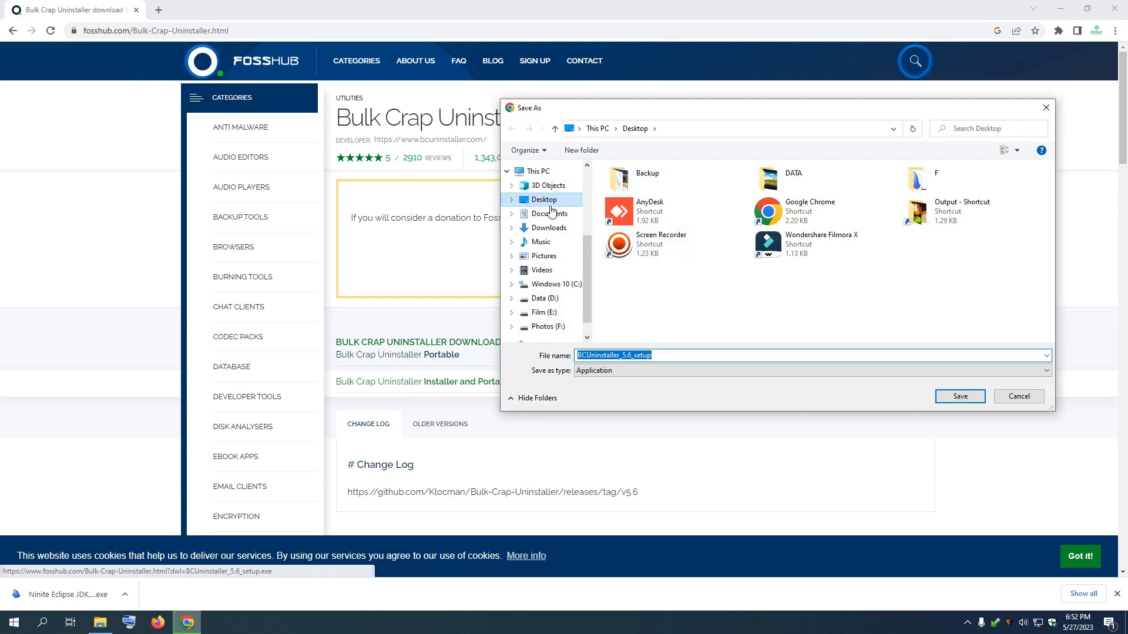
{"action": "left_click", "coordinate": [858, 358]}
{"action": "left_click", "coordinate": [960, 397]}
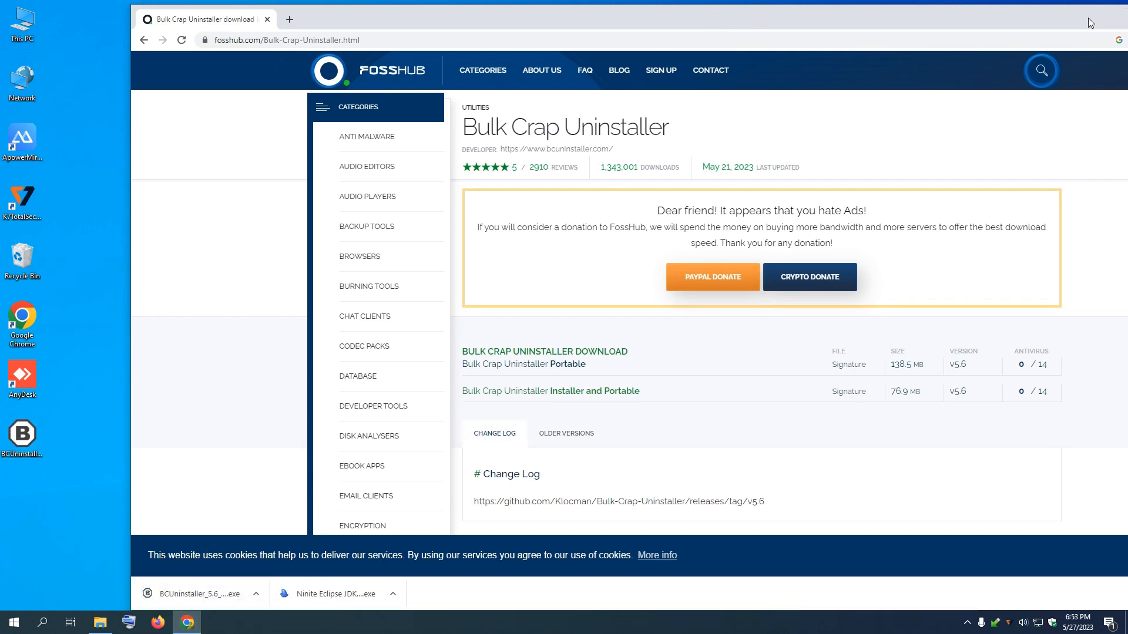
Step: Close the browser and move the BCUninstaller setup file to an open area of the desktop
{"action": "left_click_drag", "start_coordinate": [1086, 18], "coordinate": [897, 111]}
{"action": "left_click", "coordinate": [1046, 107]}
{"action": "left_click_drag", "start_coordinate": [22, 435], "coordinate": [278, 233]}
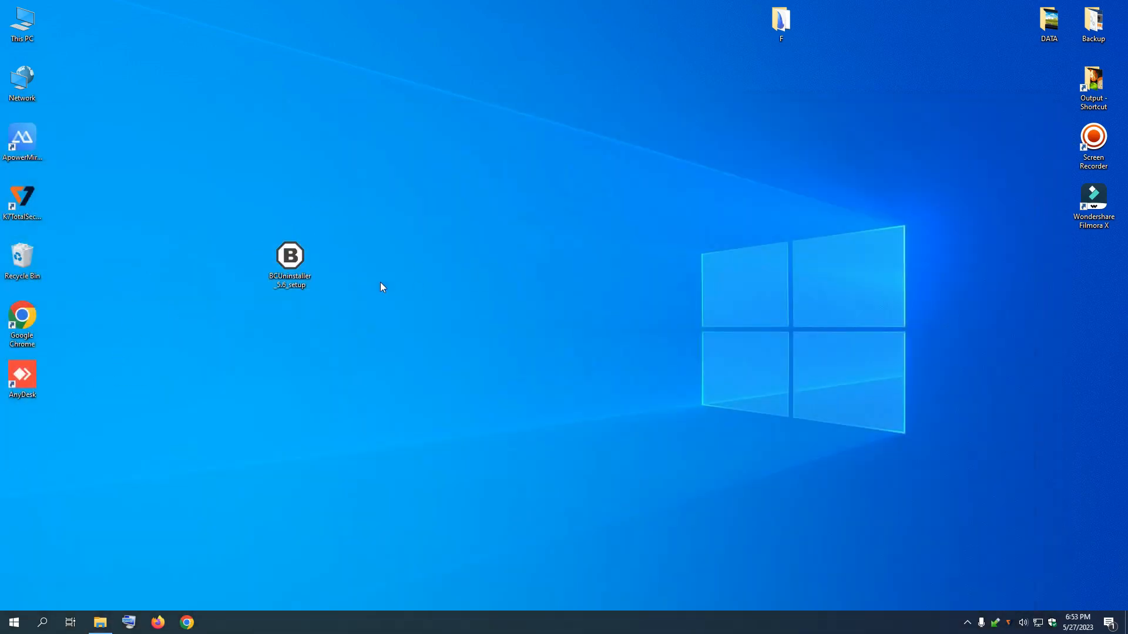
Step: Launch the BCUninstaller setup, choose Standard Installation and accept the license agreement
{"action": "double_click", "coordinate": [287, 259]}
{"action": "left_click", "coordinate": [576, 340]}
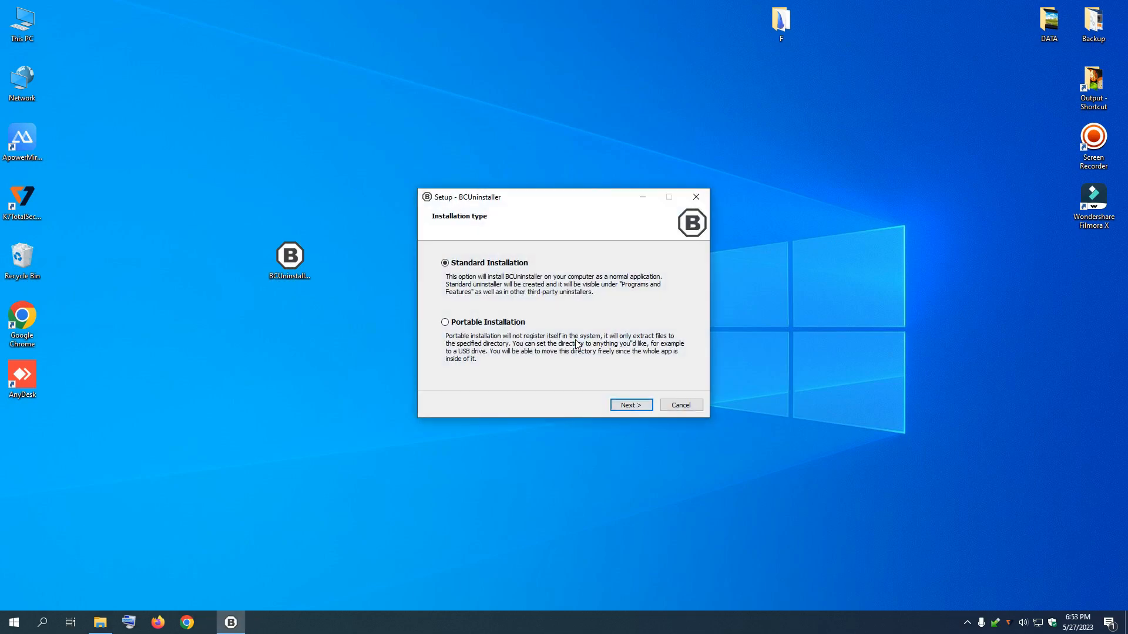
{"action": "left_click", "coordinate": [624, 406]}
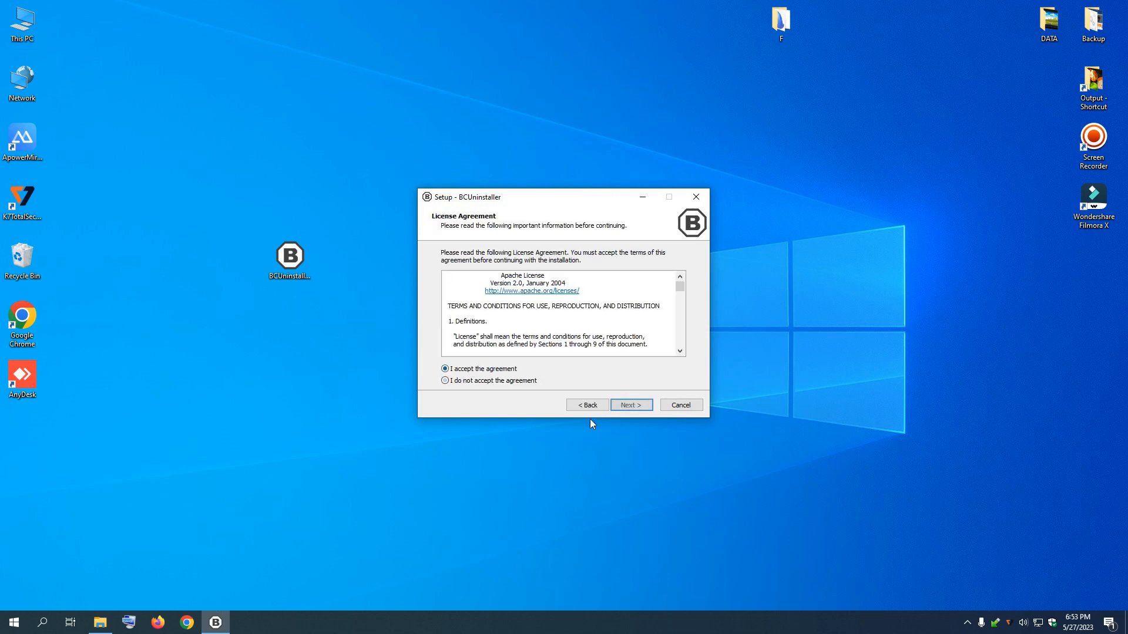
{"action": "left_click", "coordinate": [626, 405]}
Step: Install BCUninstaller with the Full installation components and the default BCUninstaller Start Menu folder
{"action": "left_click", "coordinate": [626, 406]}
{"action": "left_click", "coordinate": [626, 405]}
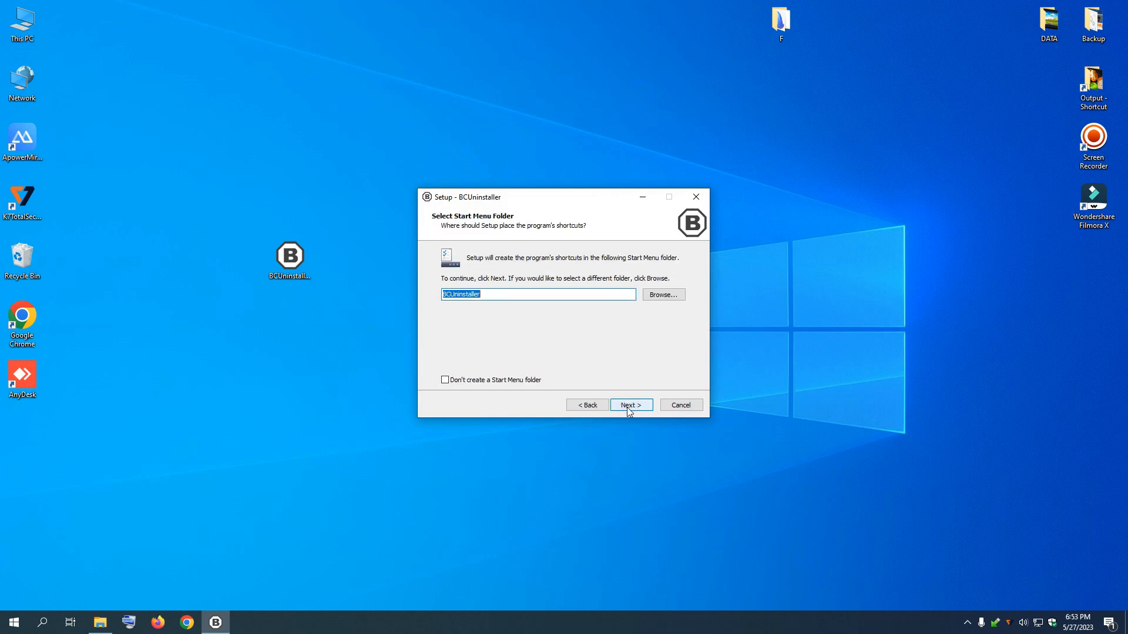
{"action": "left_click", "coordinate": [585, 406]}
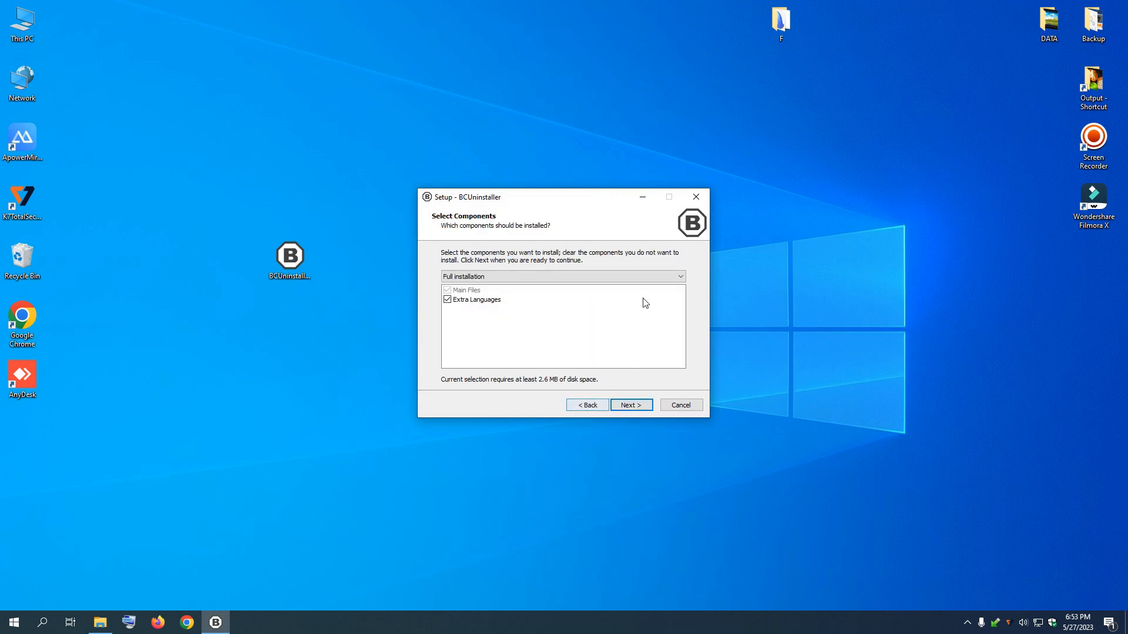
{"action": "left_click", "coordinate": [638, 407]}
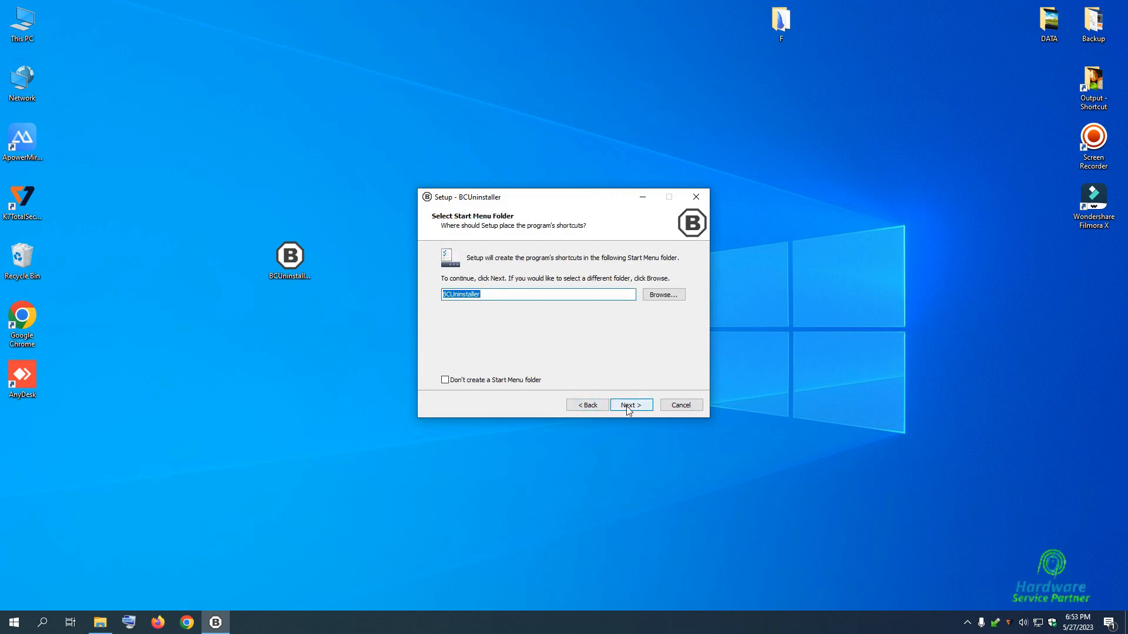
{"action": "left_click", "coordinate": [628, 407]}
{"action": "left_click", "coordinate": [628, 407]}
{"action": "left_click", "coordinate": [627, 408]}
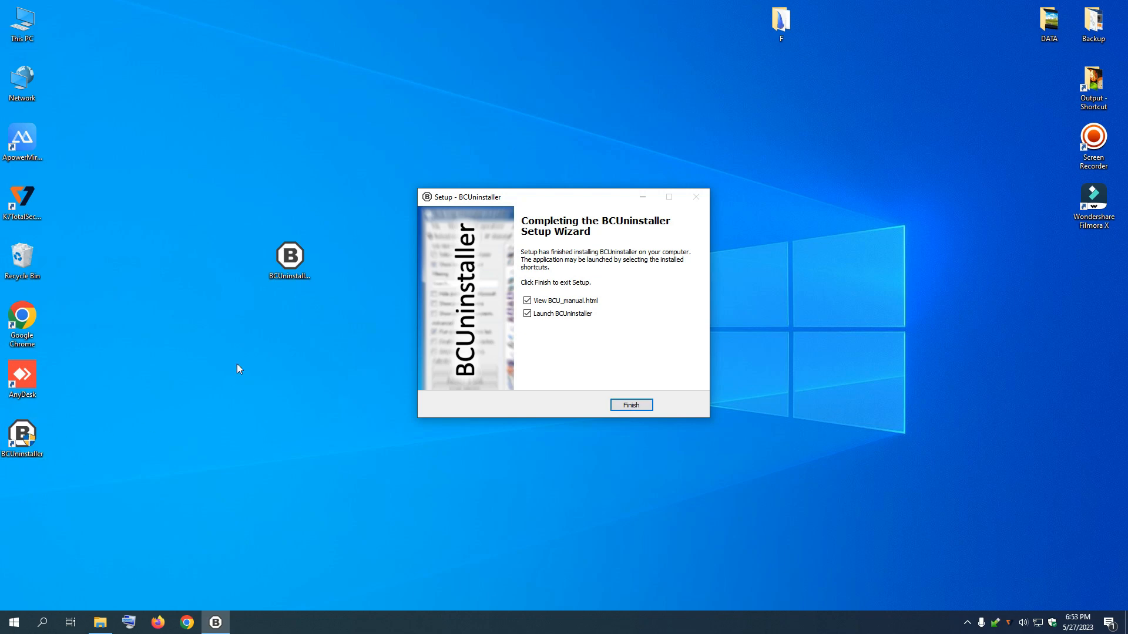
Step: Finish the setup without viewing BCU_manual.html, launch BCUninstaller and move its welcome wizard clear of the uninstaller list
{"action": "left_click", "coordinate": [529, 301]}
{"action": "left_click", "coordinate": [631, 405]}
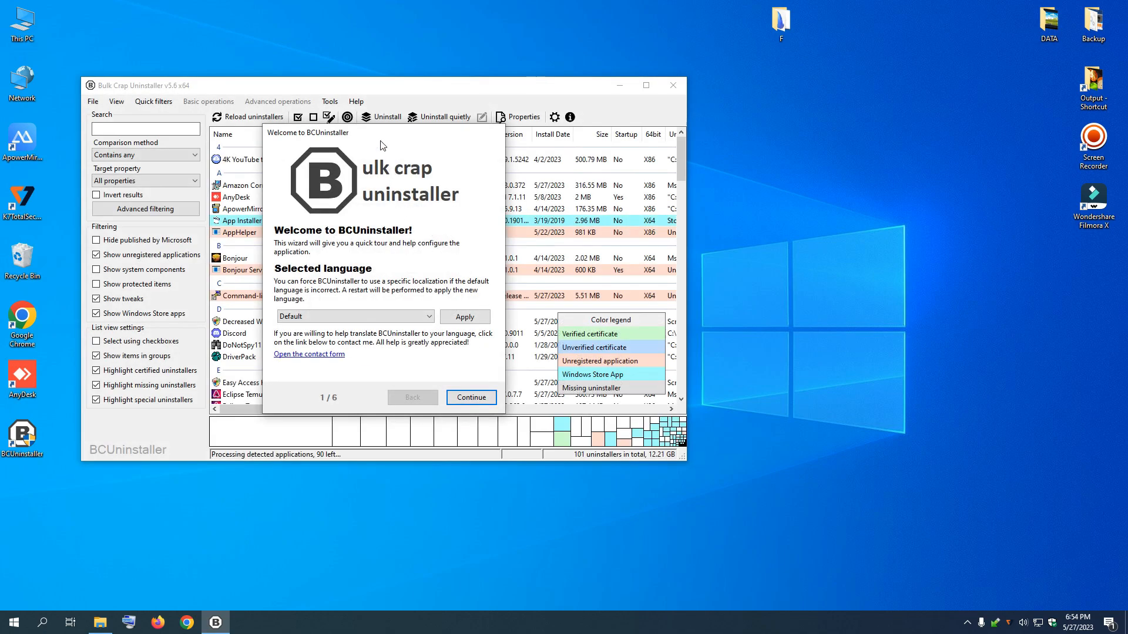
{"action": "left_click_drag", "start_coordinate": [378, 138], "coordinate": [448, 158]}
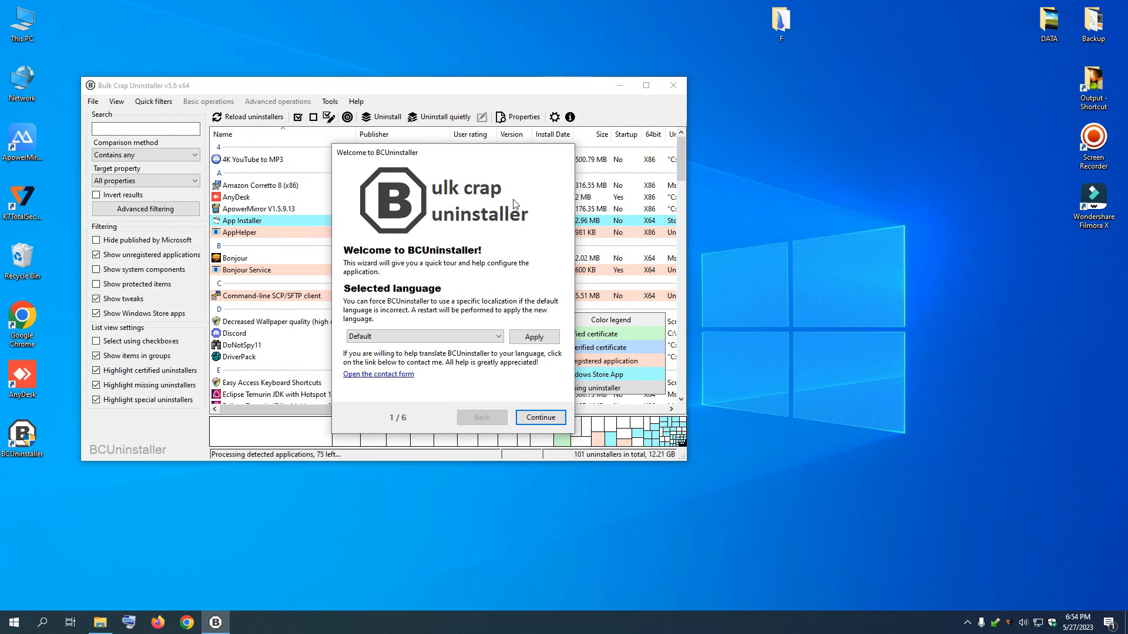
{"action": "left_click_drag", "start_coordinate": [433, 148], "coordinate": [772, 153]}
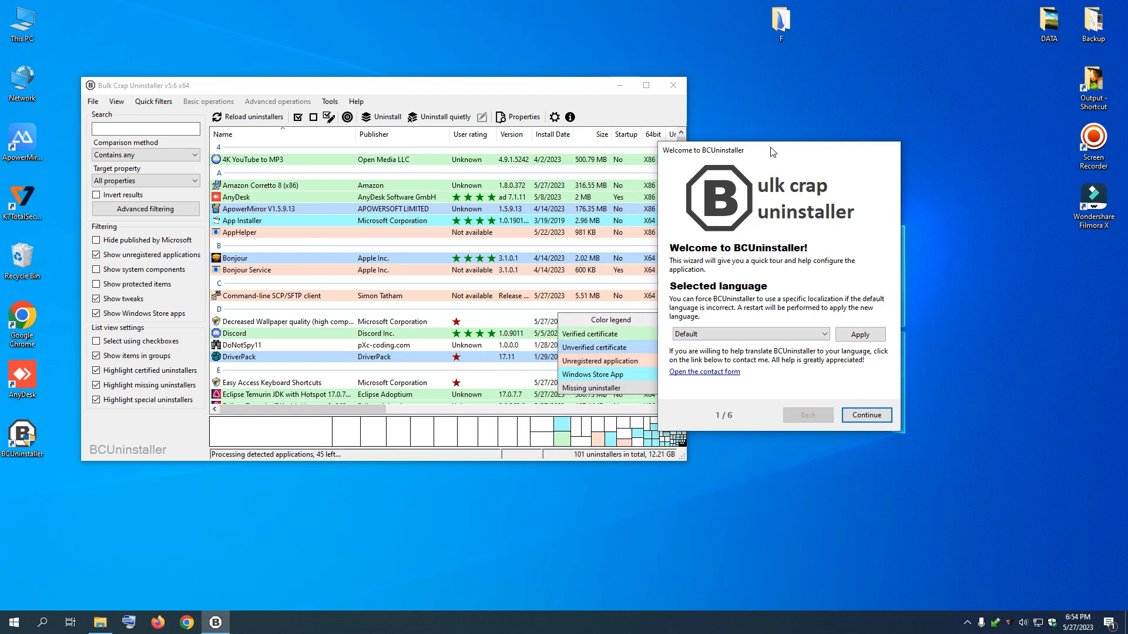
Step: Keep the Default language and the preset uninstaller list view options in the welcome wizard
{"action": "left_click", "coordinate": [821, 338]}
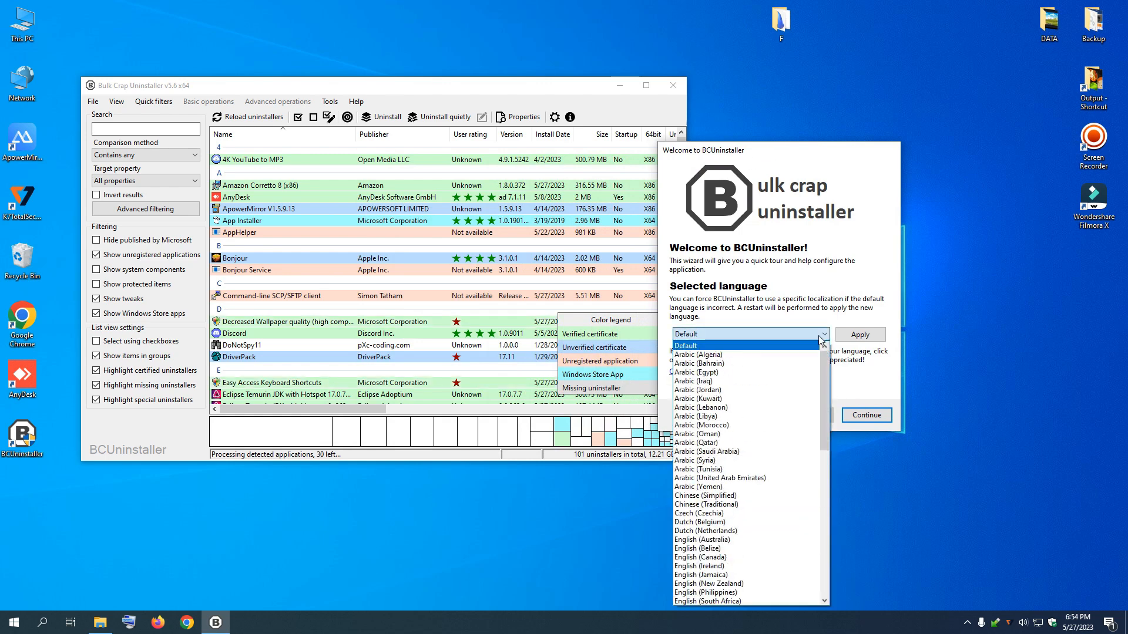
{"action": "left_click", "coordinate": [819, 339]}
{"action": "left_click", "coordinate": [866, 415]}
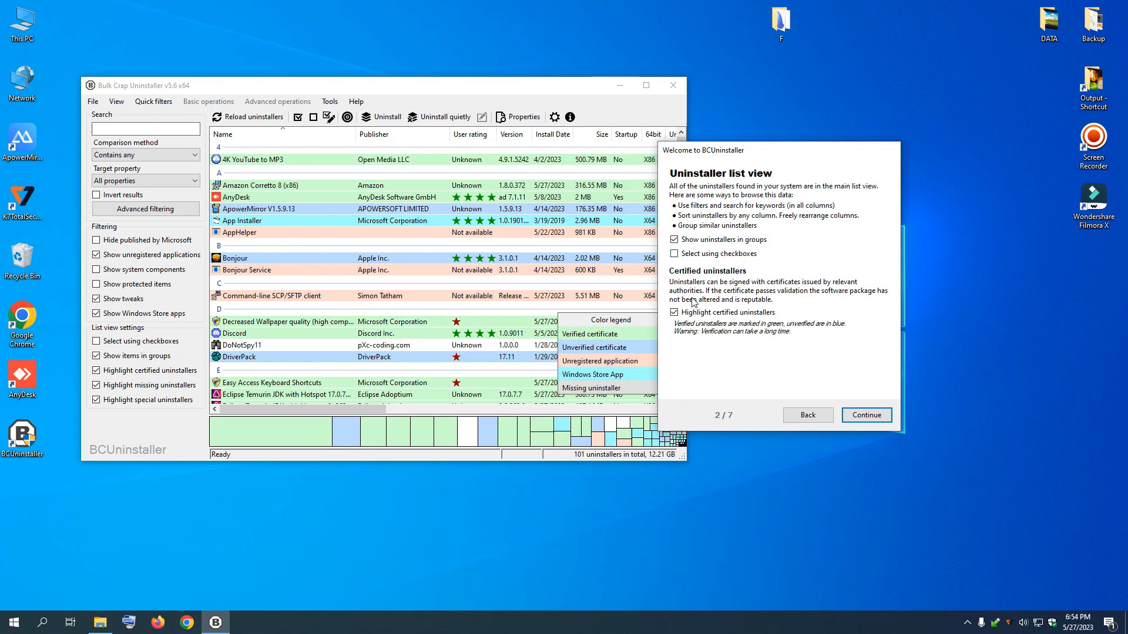
{"action": "left_click", "coordinate": [876, 421]}
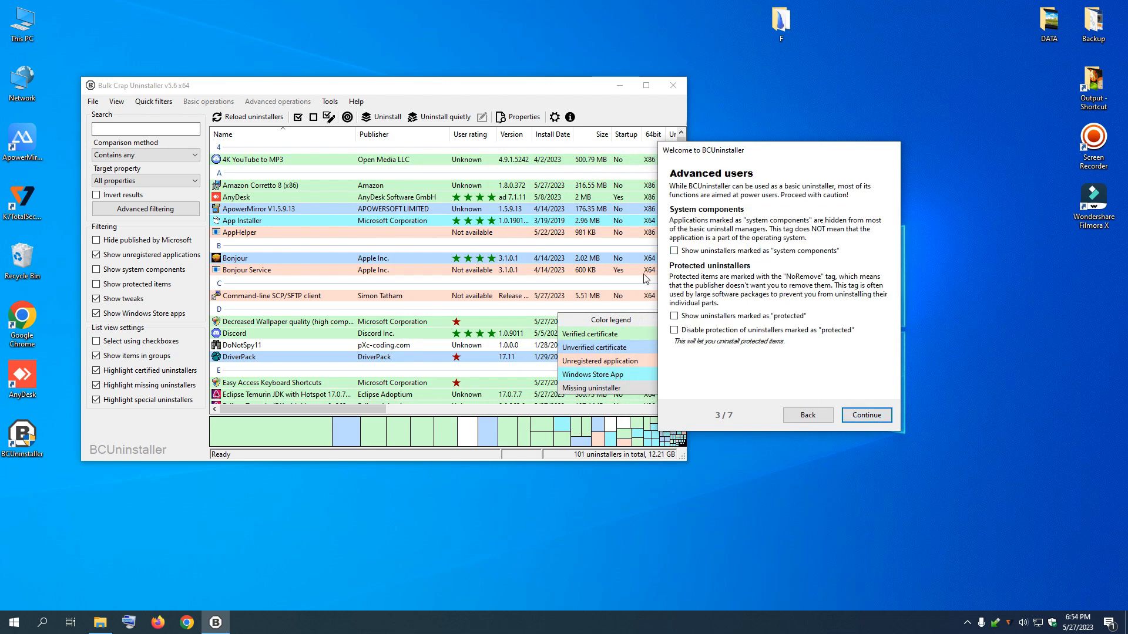
Step: Enable showing uninstallers marked as "system components" and as "protected" in the wizard's advanced user options
{"action": "left_click", "coordinate": [674, 251]}
{"action": "left_click", "coordinate": [675, 316]}
{"action": "left_click", "coordinate": [866, 415]}
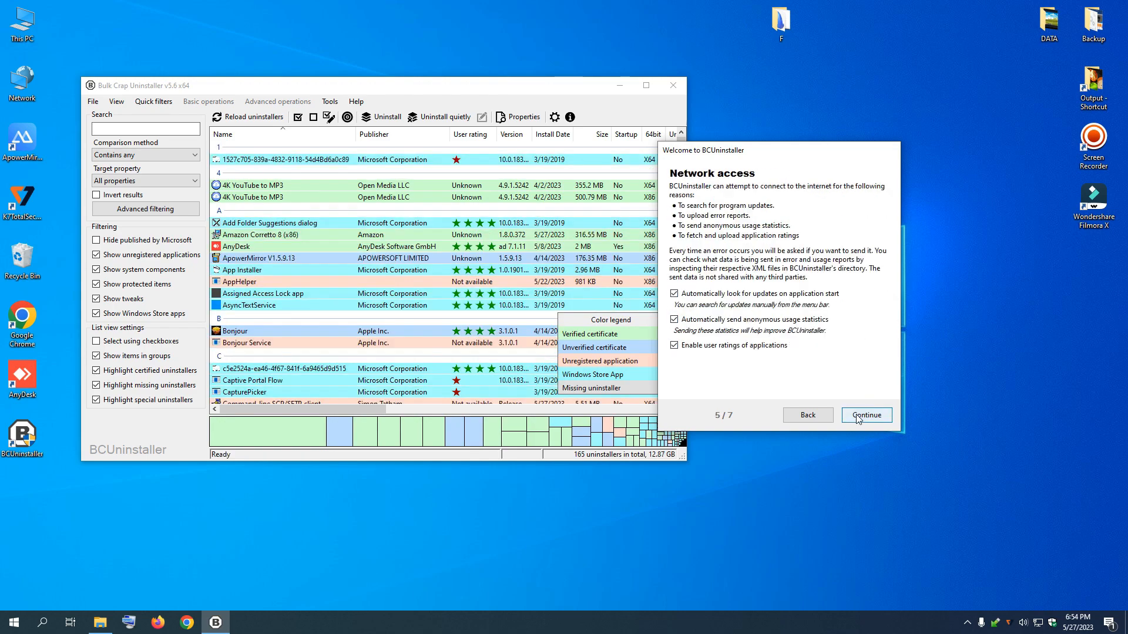
Step: Complete the welcome wizard with the preset network access options, dismiss the version welcome notice and maximize the main window
{"action": "left_click", "coordinate": [866, 415]}
{"action": "left_click", "coordinate": [866, 415]}
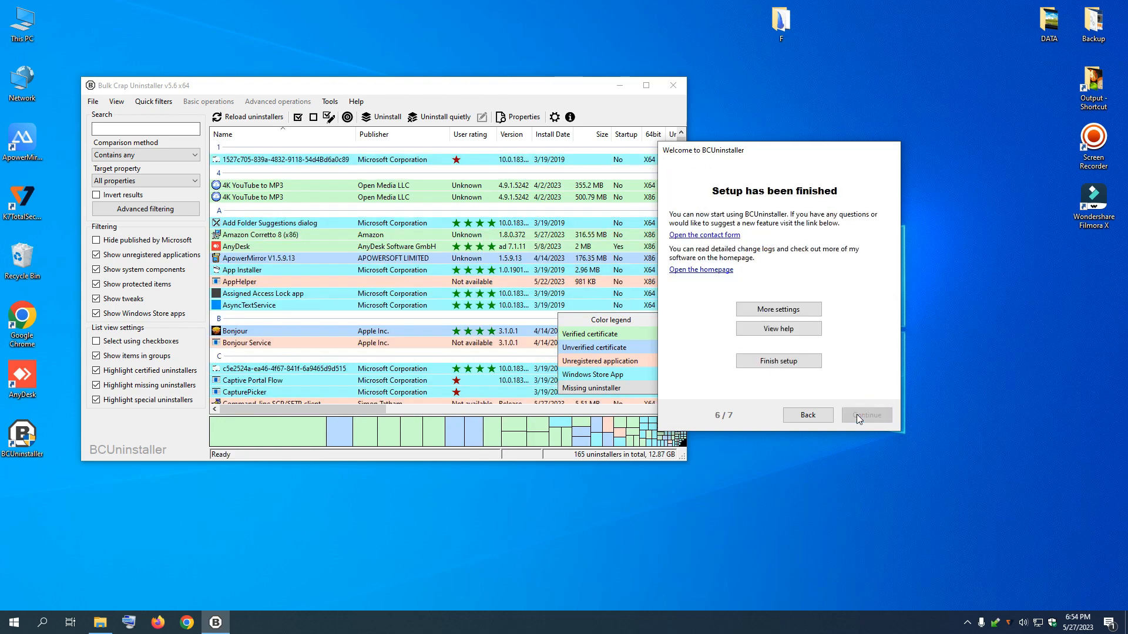
{"action": "left_click", "coordinate": [773, 361]}
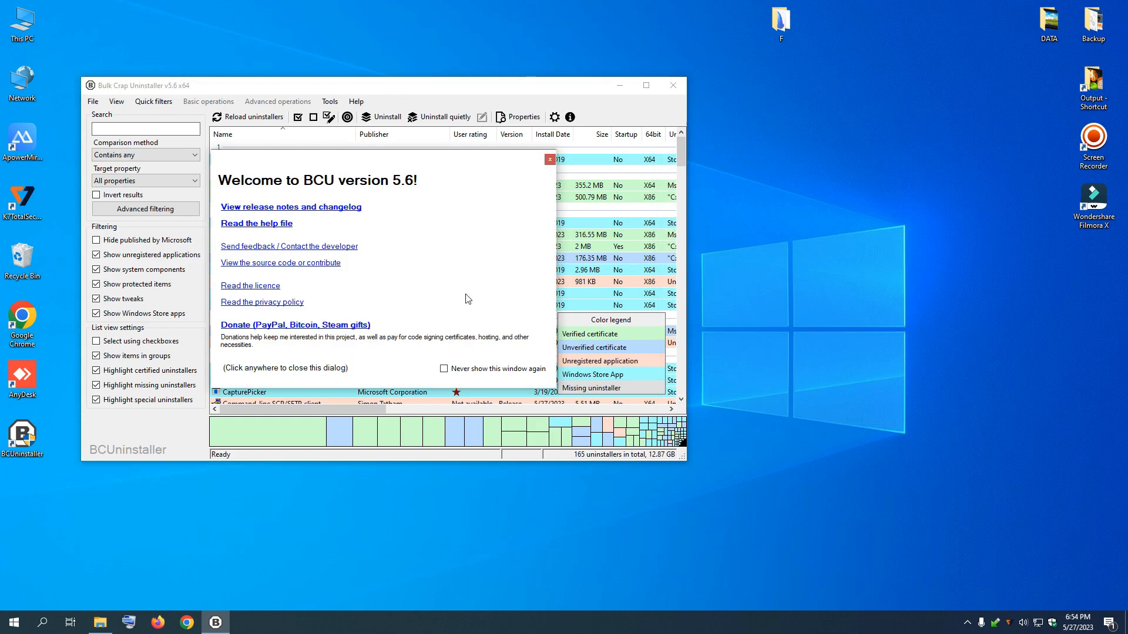
{"action": "left_click", "coordinate": [550, 163]}
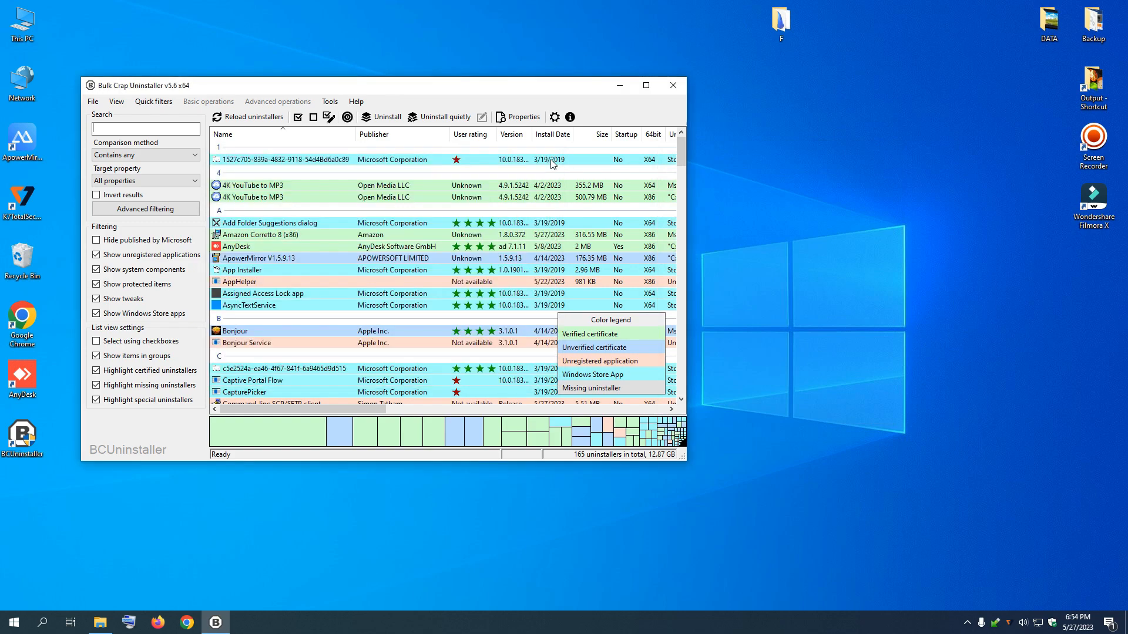
{"action": "left_click", "coordinate": [646, 86]}
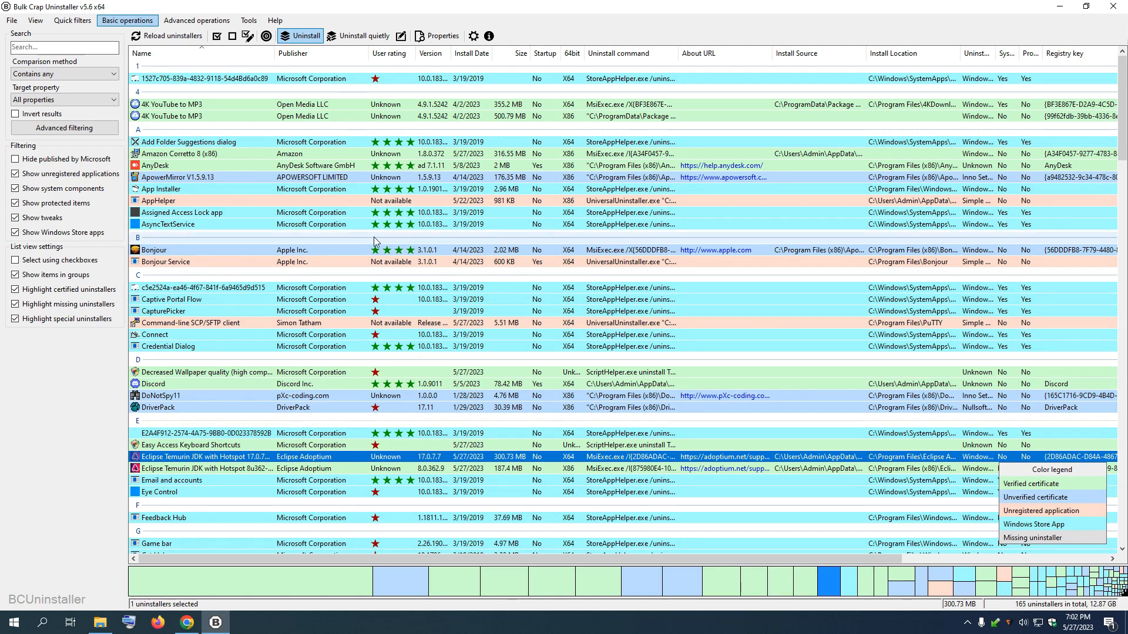
Step: Turn on selection using checkboxes for the uninstaller list and narrow the Uninstall command column
{"action": "left_click", "coordinate": [15, 261]}
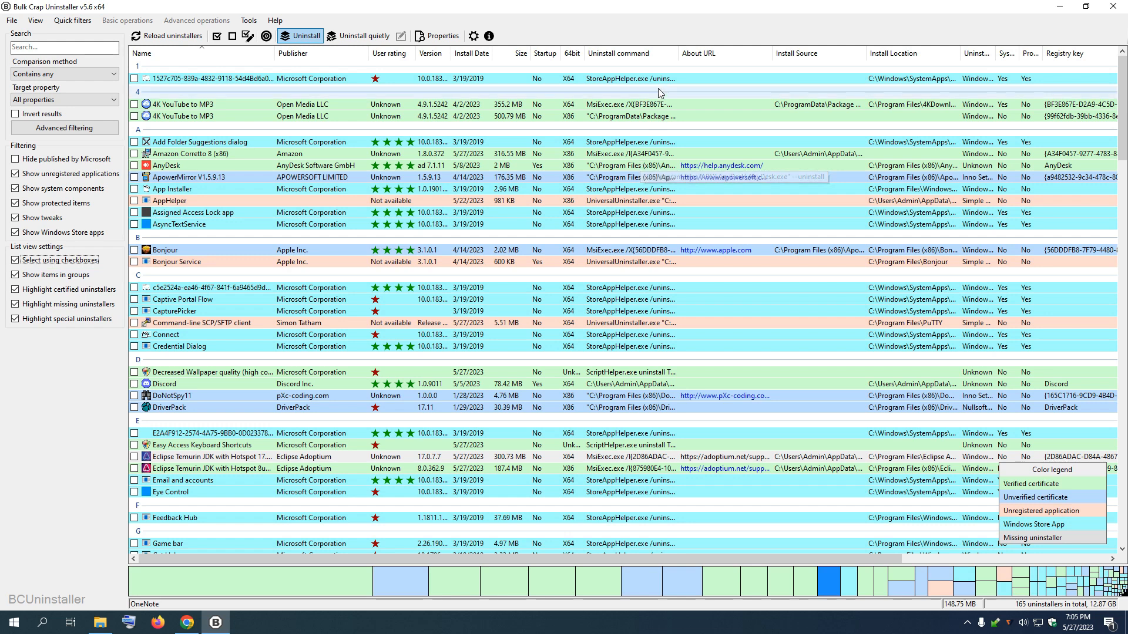
{"action": "left_click_drag", "start_coordinate": [678, 56], "coordinate": [637, 132]}
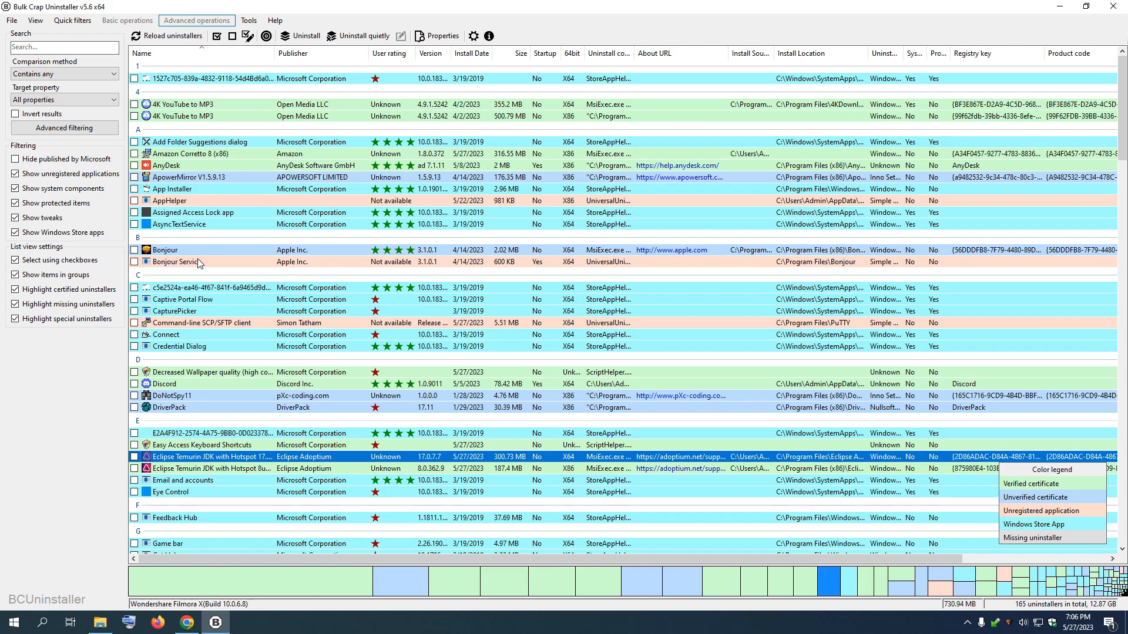
{"action": "scroll", "coordinate": [198, 263], "scroll_direction": "down", "scroll_amount": 6}
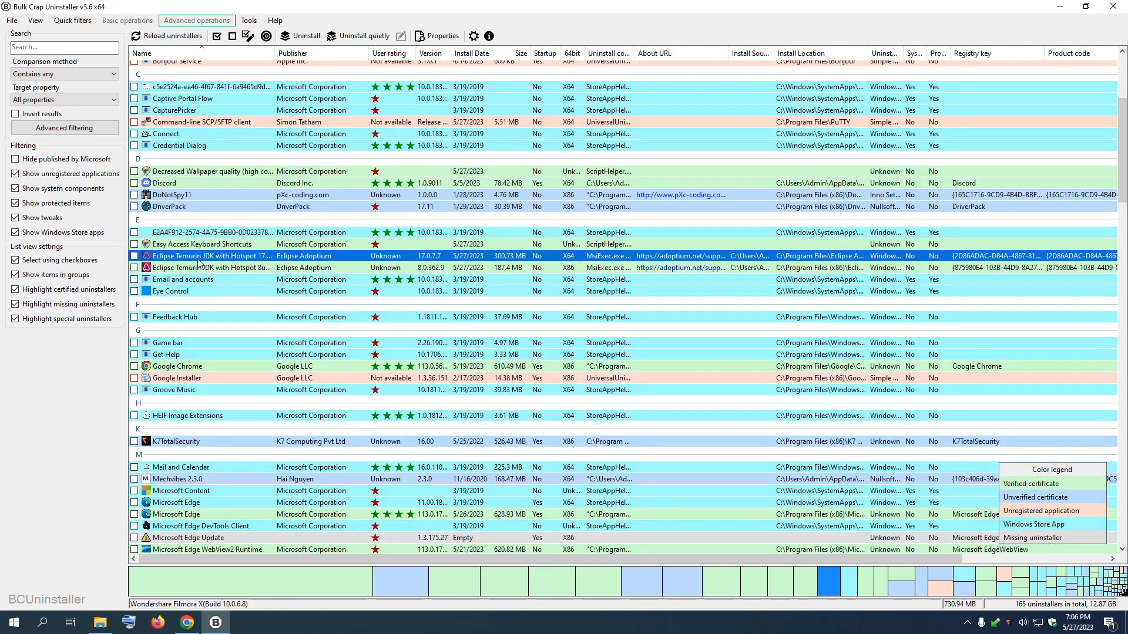
Step: Mark Game bar, HEIF Image Extensions, Microsoft OneDrive, Microsoft Pay and Microsoft People for uninstallation
{"action": "scroll", "coordinate": [198, 263], "scroll_direction": "down", "scroll_amount": 12}
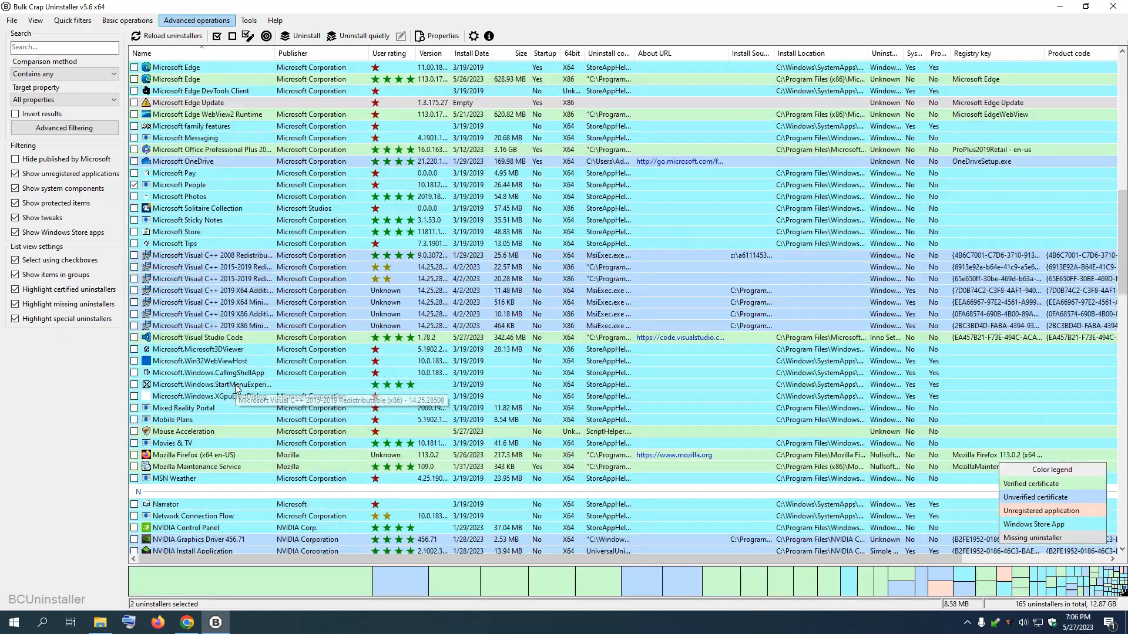
{"action": "scroll", "coordinate": [235, 385], "scroll_direction": "down", "scroll_amount": 1}
{"action": "scroll", "coordinate": [182, 290], "scroll_direction": "up", "scroll_amount": 2}
{"action": "left_click", "coordinate": [134, 194]}
{"action": "left_click", "coordinate": [135, 206]}
{"action": "scroll", "coordinate": [183, 249], "scroll_direction": "up", "scroll_amount": 2}
{"action": "scroll", "coordinate": [192, 342], "scroll_direction": "down", "scroll_amount": 5}
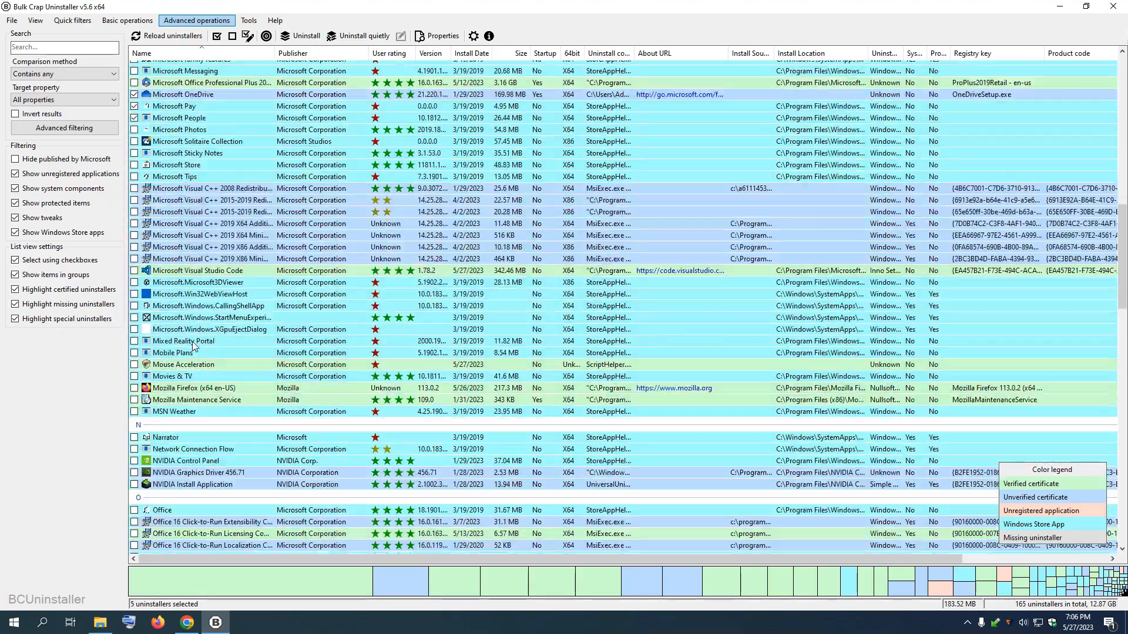
Step: Mark PuTTY, Python 2.7.18, all Python 3.11.3 entries and Python Launcher for uninstallation
{"action": "scroll", "coordinate": [193, 346], "scroll_direction": "down", "scroll_amount": 8}
{"action": "scroll", "coordinate": [137, 388], "scroll_direction": "down", "scroll_amount": 1}
{"action": "left_click", "coordinate": [134, 376]}
{"action": "left_click", "coordinate": [134, 387]}
{"action": "left_click", "coordinate": [135, 436]}
{"action": "scroll", "coordinate": [136, 435], "scroll_direction": "down", "scroll_amount": 2}
{"action": "left_click", "coordinate": [134, 405]}
{"action": "scroll", "coordinate": [136, 458], "scroll_direction": "down", "scroll_amount": 2}
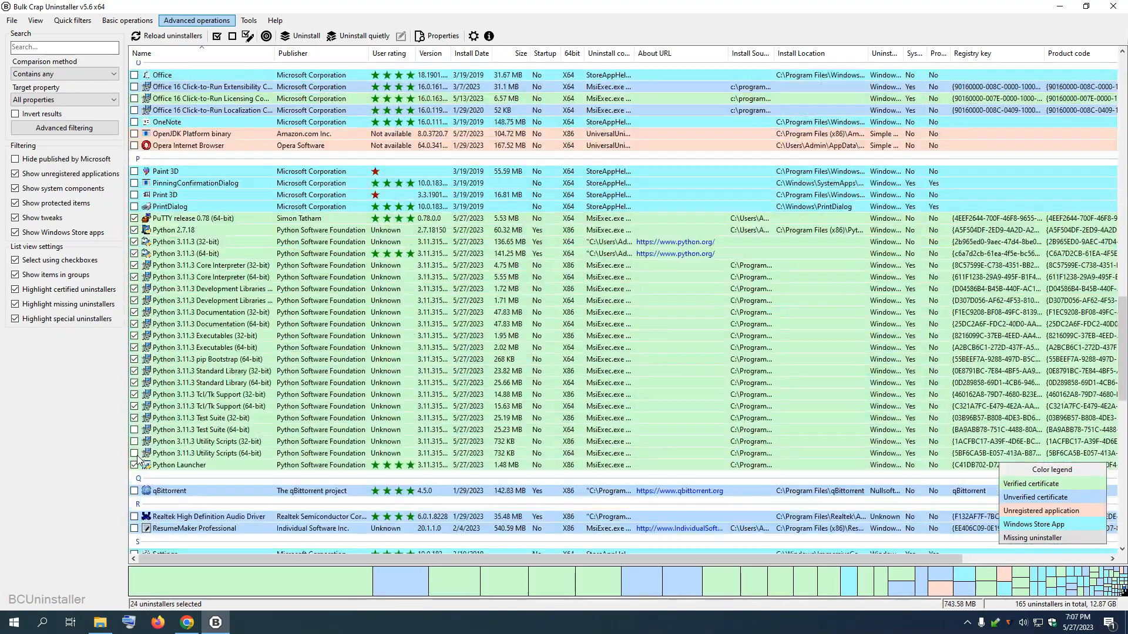
{"action": "left_click", "coordinate": [134, 430]}
{"action": "left_click", "coordinate": [135, 441]}
{"action": "left_click", "coordinate": [135, 454]}
{"action": "left_click", "coordinate": [135, 466]}
Step: Mark ResumeMaker Professional, Xbox, Take a Test and VP9 Video Extensions for uninstallation
{"action": "left_click", "coordinate": [134, 529]}
{"action": "scroll", "coordinate": [357, 463], "scroll_direction": "down", "scroll_amount": 19}
{"action": "left_click", "coordinate": [134, 408]}
{"action": "scroll", "coordinate": [178, 255], "scroll_direction": "up", "scroll_amount": 4}
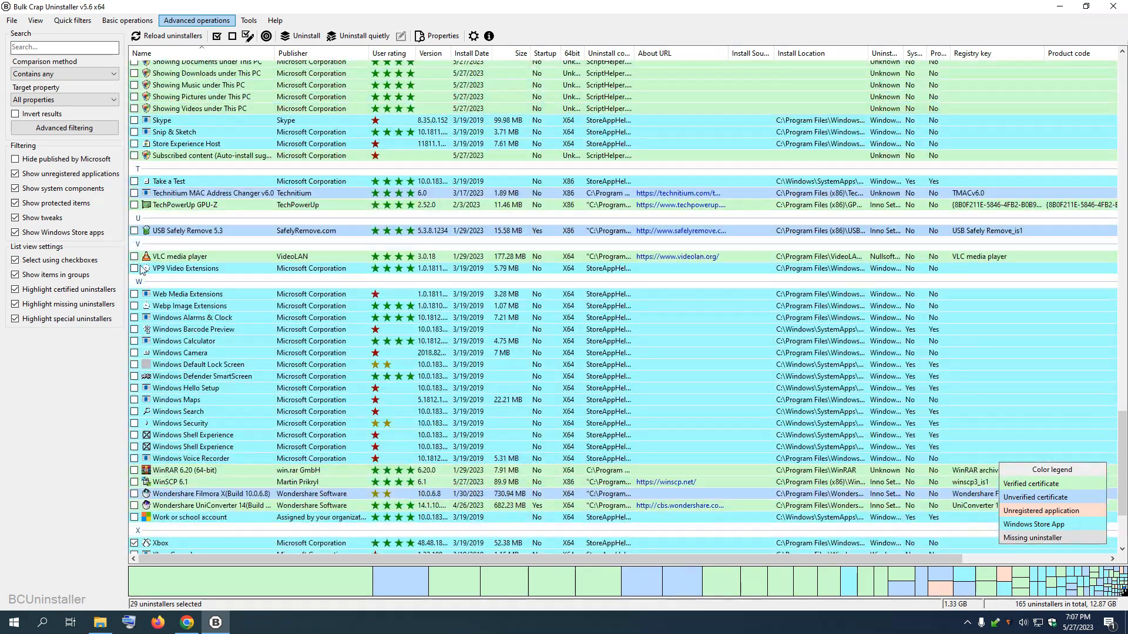
{"action": "scroll", "coordinate": [178, 254], "scroll_direction": "up", "scroll_amount": 2}
{"action": "left_click", "coordinate": [134, 248]}
{"action": "left_click", "coordinate": [135, 335]}
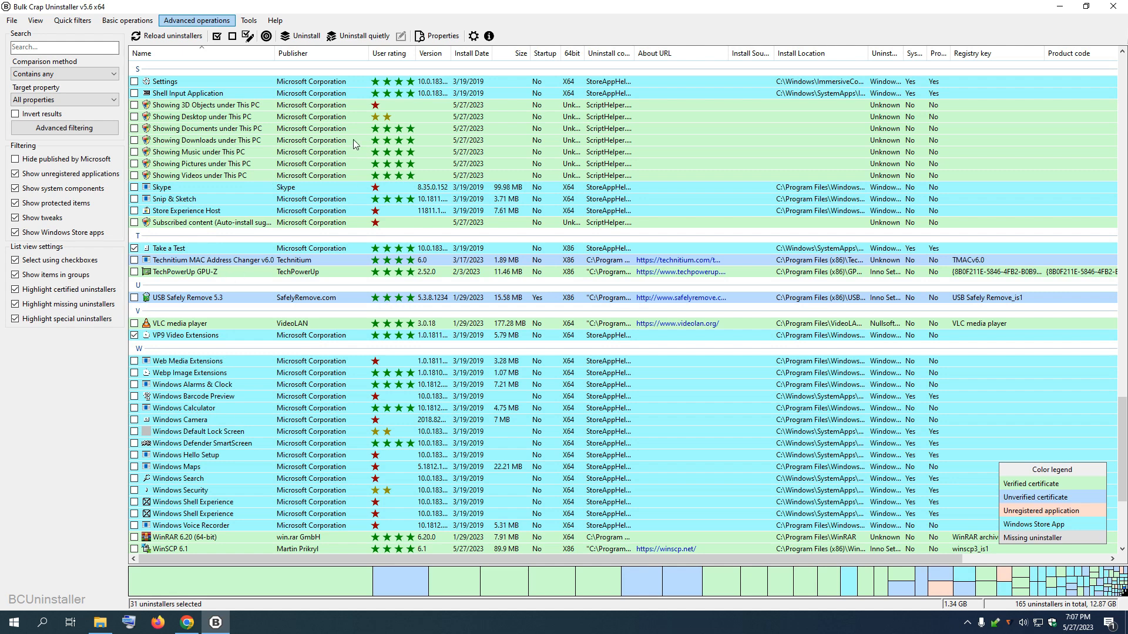
Step: Start uninstalling the marked apps, drop the protected Take a Test entry from the task and review the confirmation list
{"action": "left_click", "coordinate": [307, 36]}
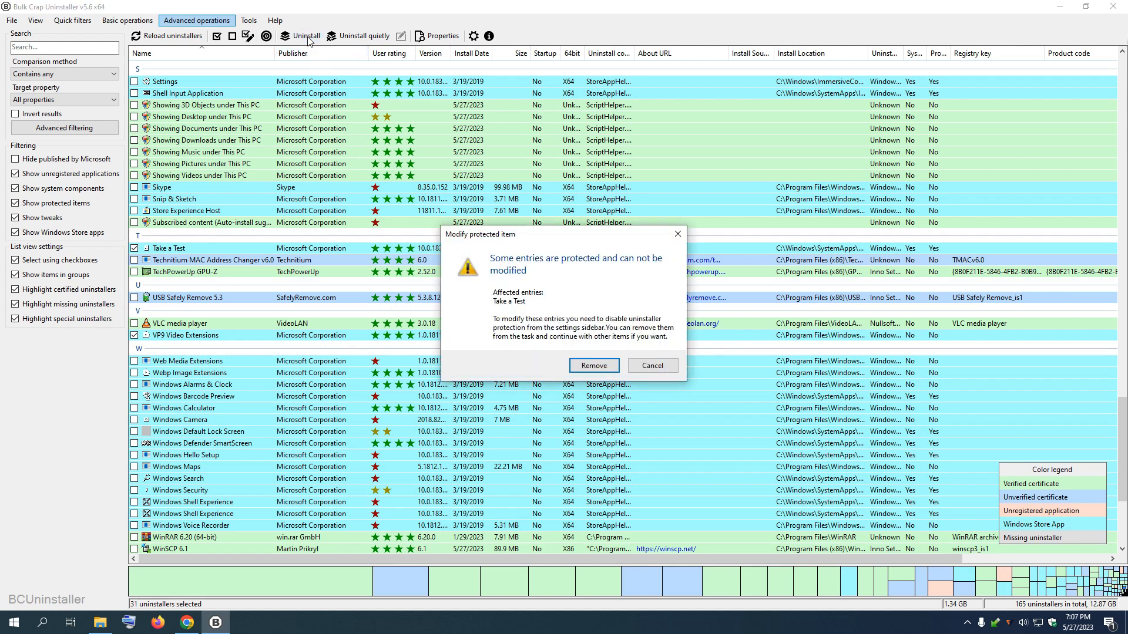
{"action": "left_click", "coordinate": [596, 367]}
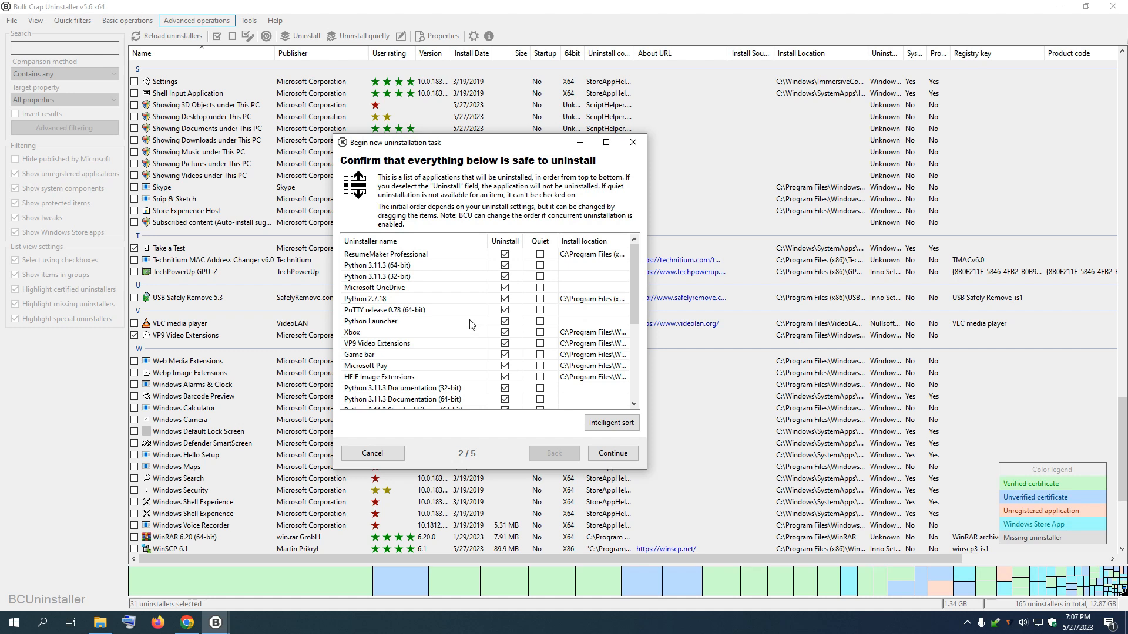
{"action": "scroll", "coordinate": [482, 317], "scroll_direction": "down", "scroll_amount": 3}
{"action": "scroll", "coordinate": [492, 309], "scroll_direction": "up", "scroll_amount": 2}
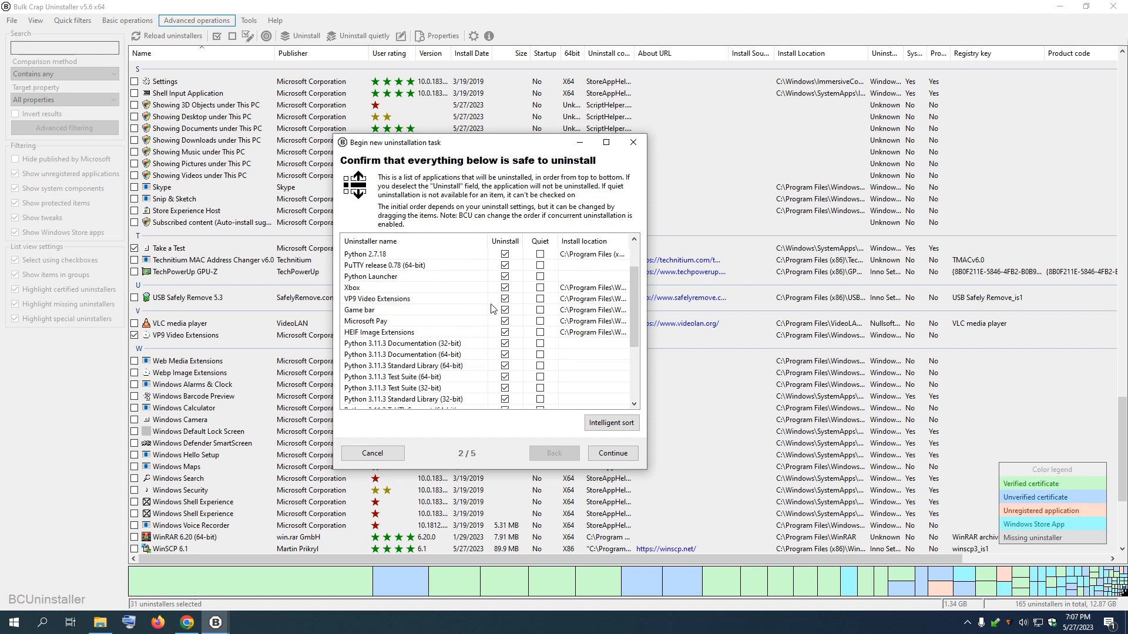
Step: Accept the app list, leave running processes open and begin the uninstallation with the preset settings
{"action": "left_click", "coordinate": [605, 454]}
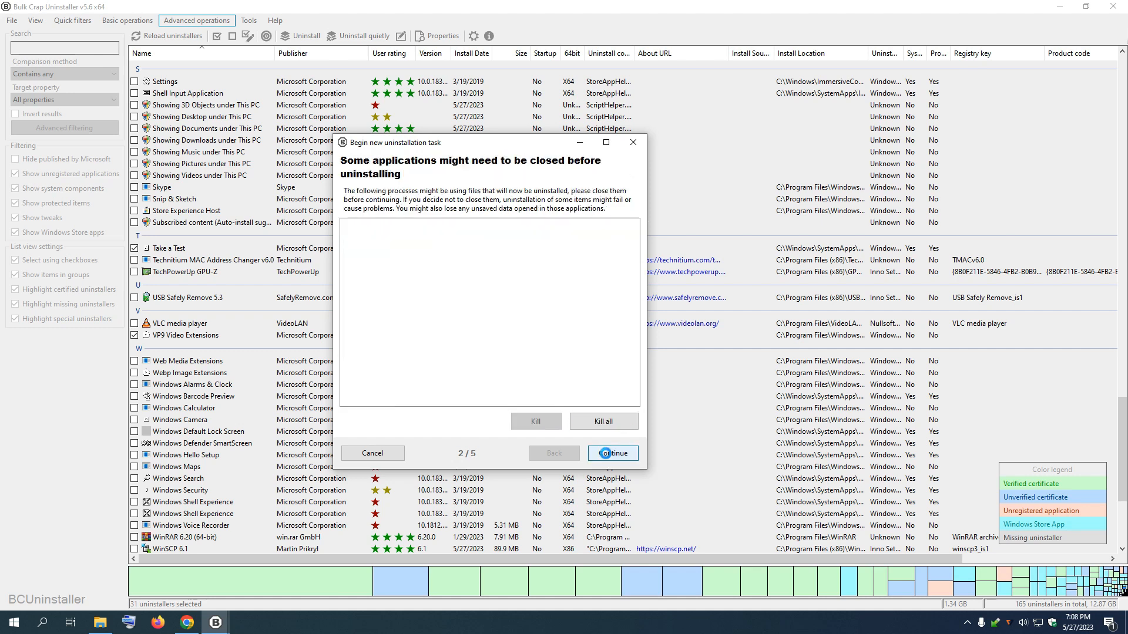
{"action": "left_click", "coordinate": [605, 453]}
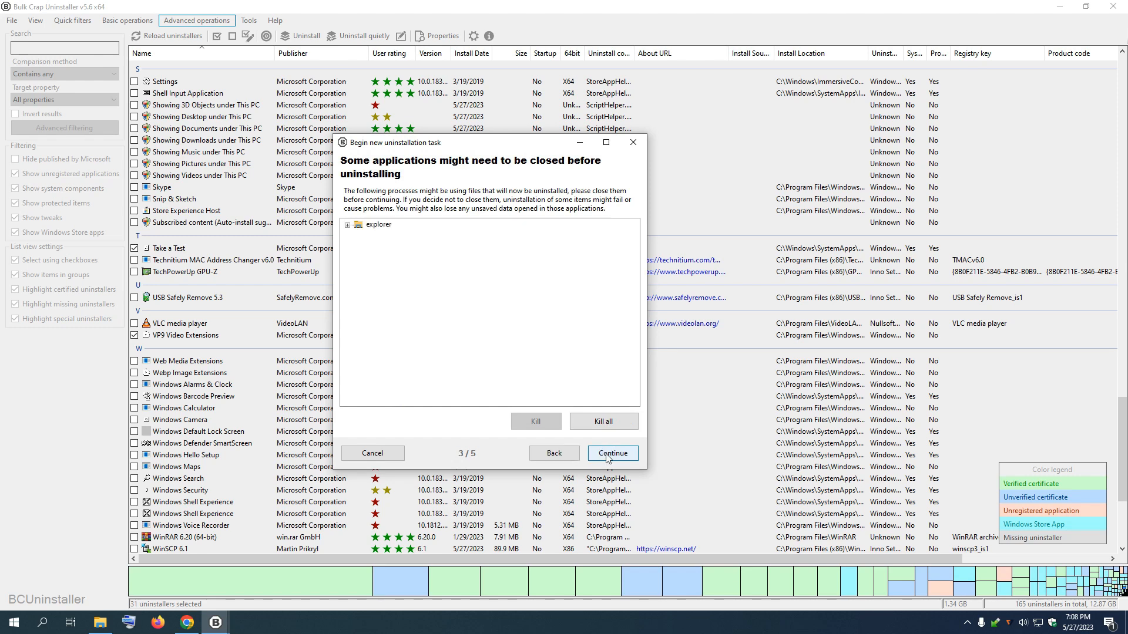
{"action": "left_click", "coordinate": [605, 454]}
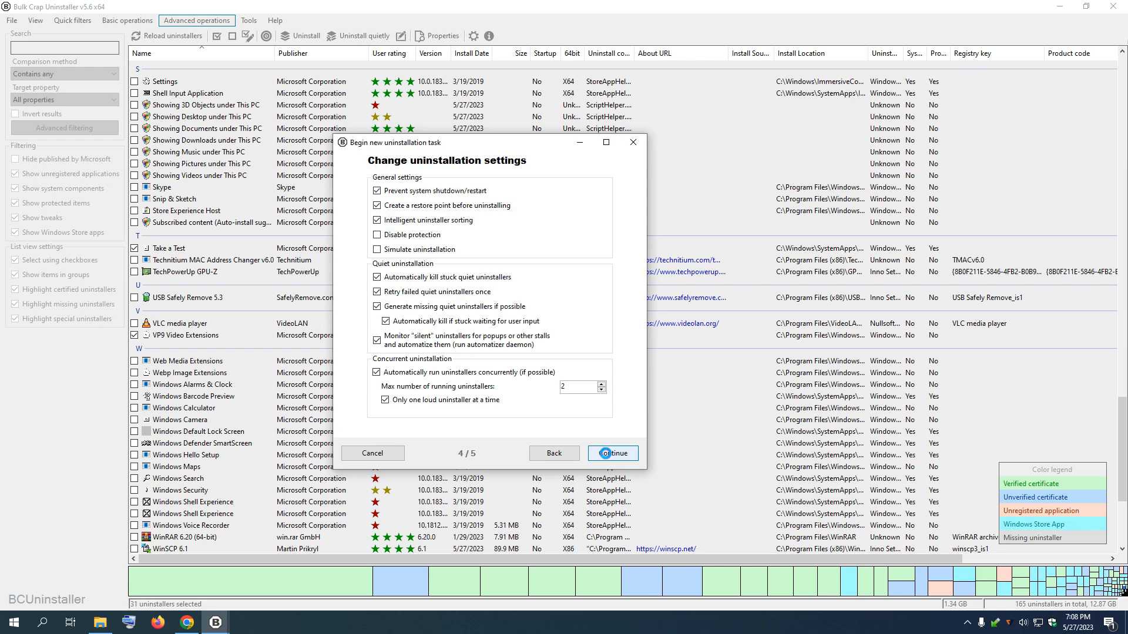
{"action": "left_click", "coordinate": [605, 454]}
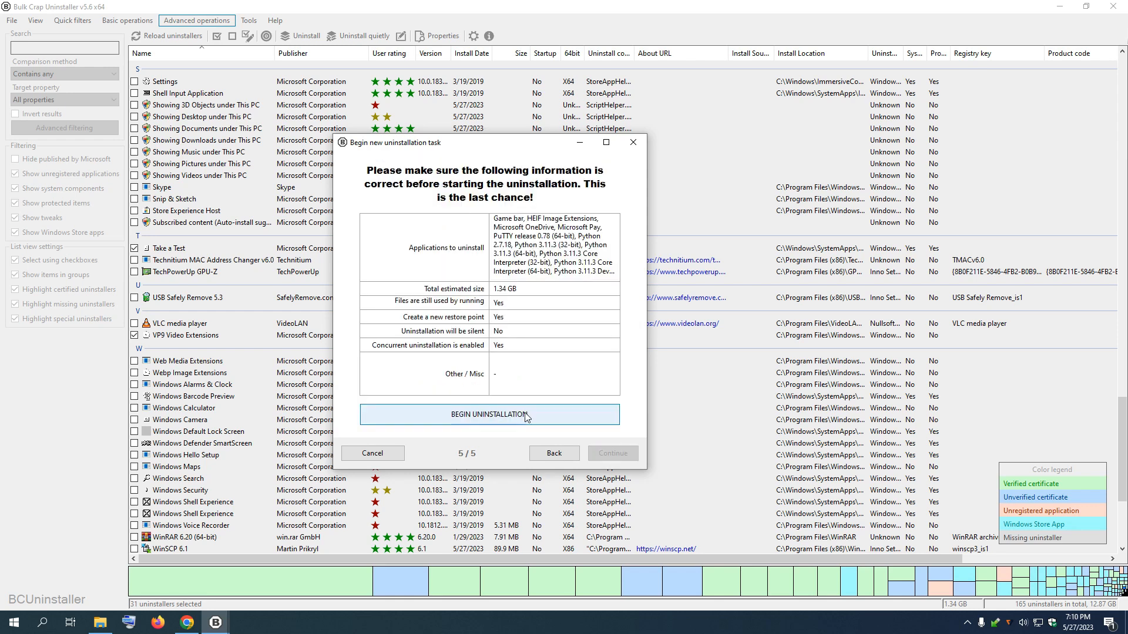
{"action": "left_click", "coordinate": [517, 415]}
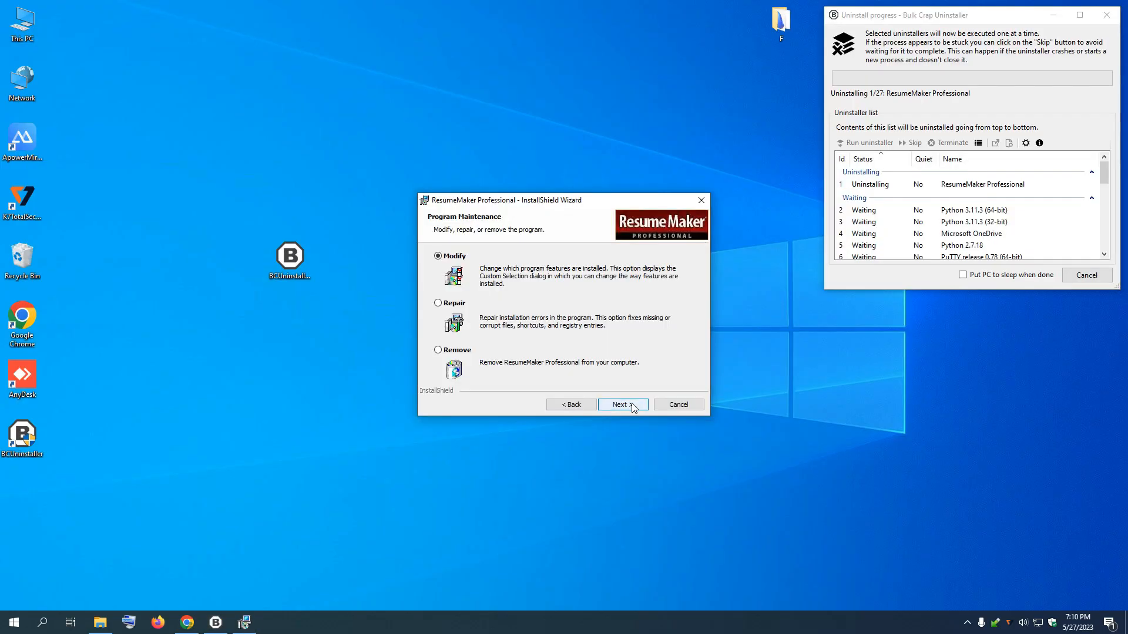
Step: Choose Remove in the ResumeMaker Professional wizard and complete its removal, moving the uninstall progress window aside
{"action": "left_click", "coordinate": [463, 351]}
{"action": "left_click", "coordinate": [616, 405]}
{"action": "left_click", "coordinate": [615, 405]}
{"action": "left_click_drag", "start_coordinate": [975, 13], "coordinate": [802, 103]}
{"action": "left_click", "coordinate": [623, 404]}
Step: Enlarge the uninstall progress window beside the Python setup windows and close the finished Python 3.11.3 (32-bit) setup
{"action": "left_click_drag", "start_coordinate": [565, 195], "coordinate": [429, 148]}
{"action": "left_click_drag", "start_coordinate": [823, 377], "coordinate": [801, 573]}
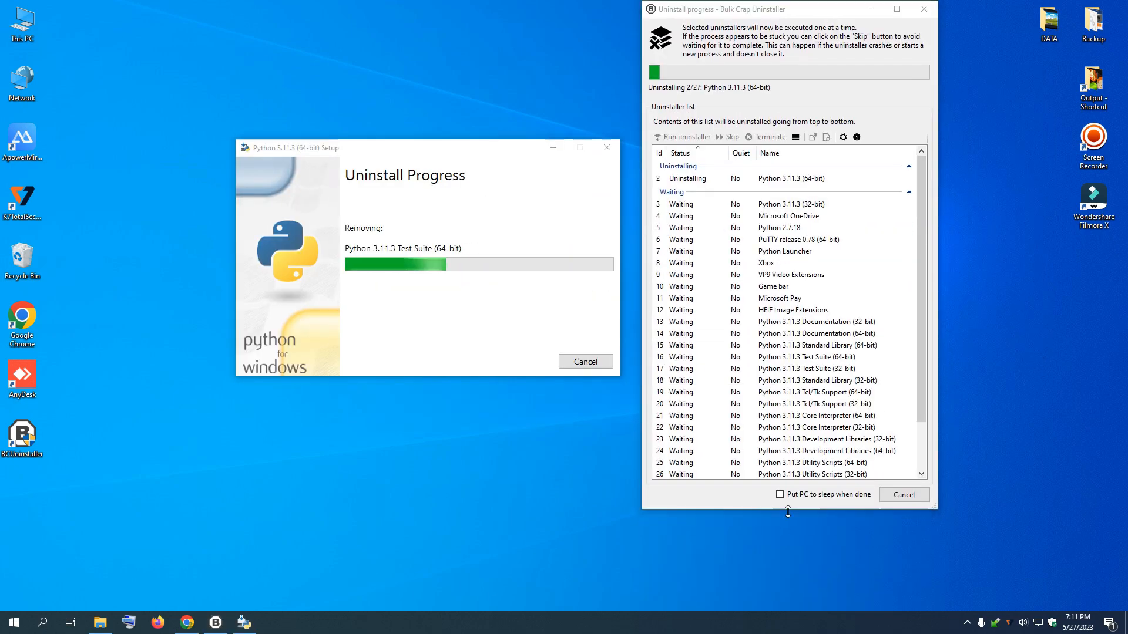
{"action": "left_click_drag", "start_coordinate": [592, 196], "coordinate": [431, 169]}
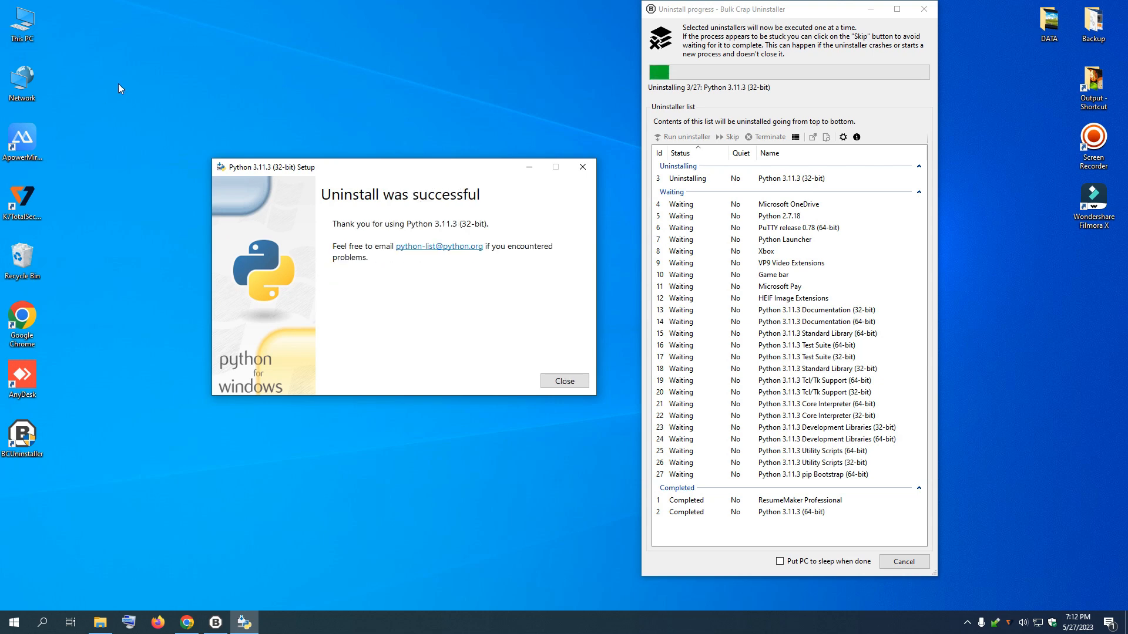
{"action": "left_click", "coordinate": [575, 383]}
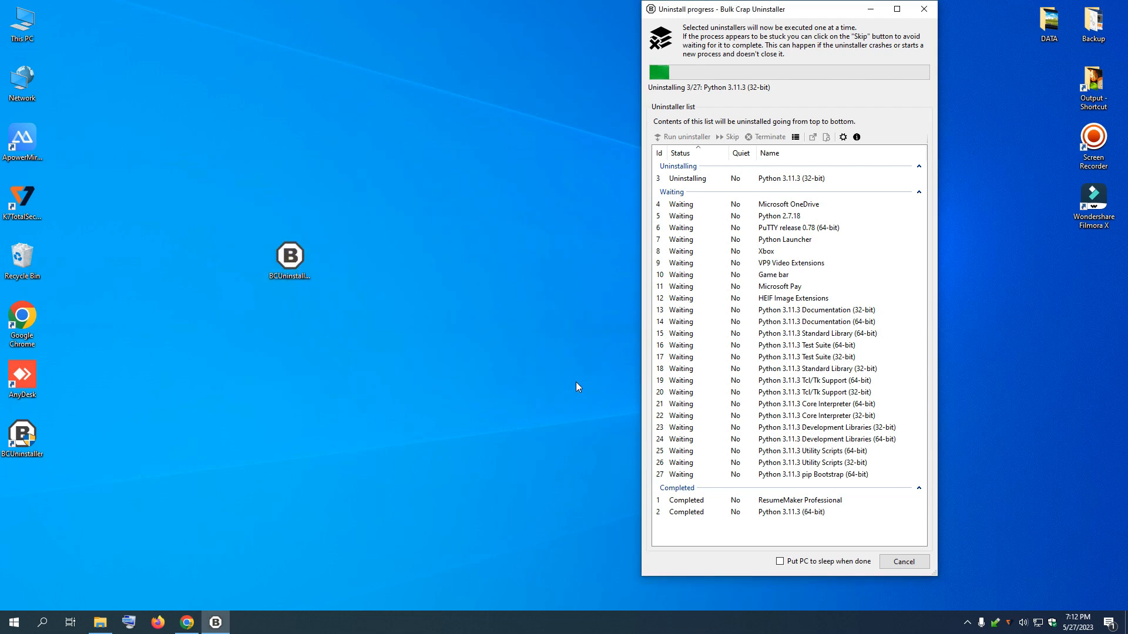
Step: Choose Remove Python 2.7.18 in its setup wizard and complete the removal
{"action": "left_click", "coordinate": [563, 315]}
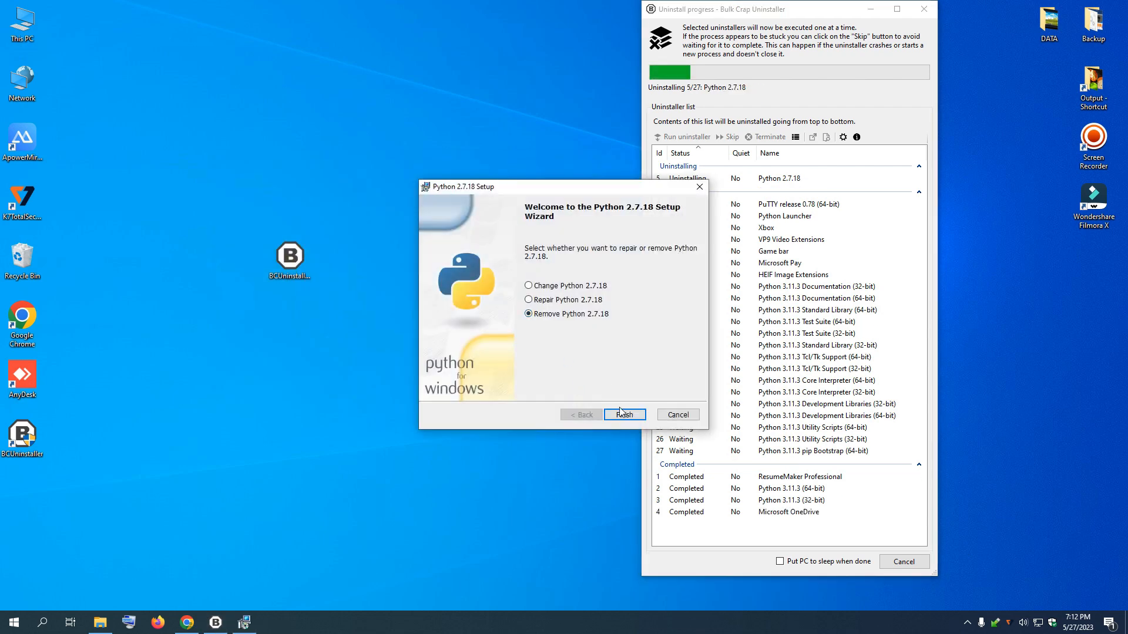
{"action": "left_click", "coordinate": [622, 412]}
{"action": "left_click_drag", "start_coordinate": [589, 195], "coordinate": [445, 169]}
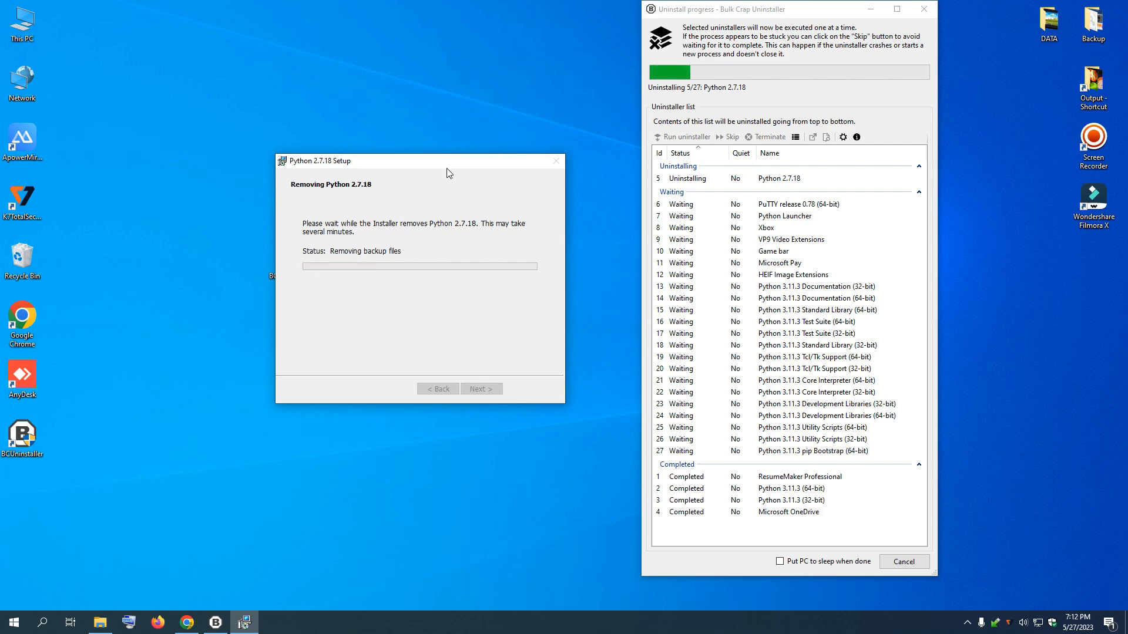
{"action": "left_click", "coordinate": [470, 389]}
{"action": "left_click", "coordinate": [528, 334]}
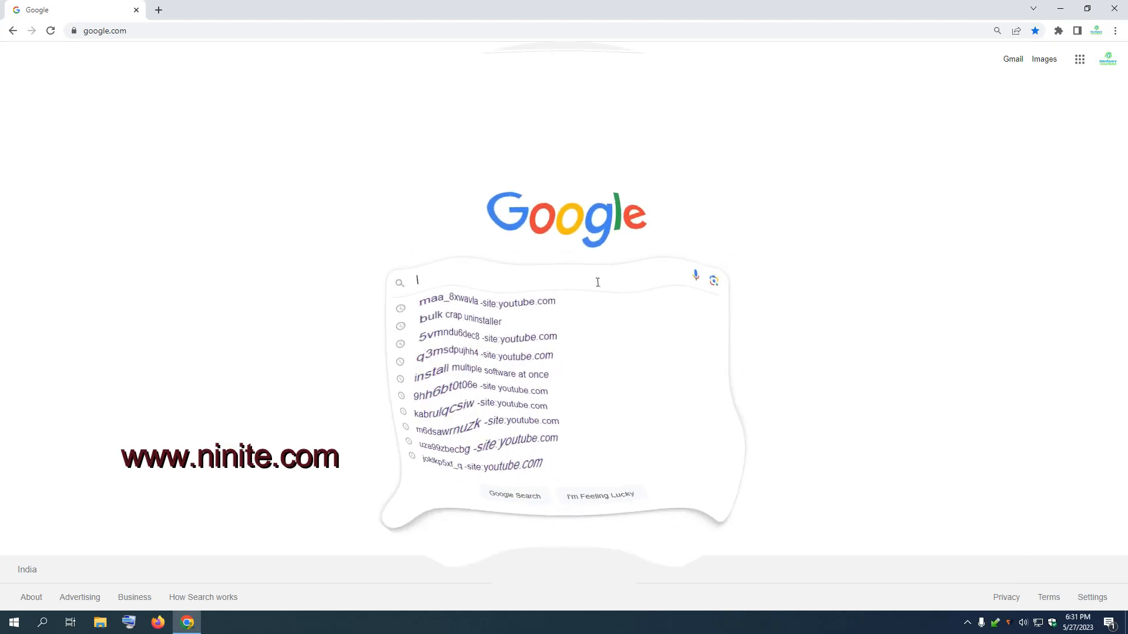
Step: Search Google for ninite and open the ninite.com site
{"action": "type", "text": "ni"}
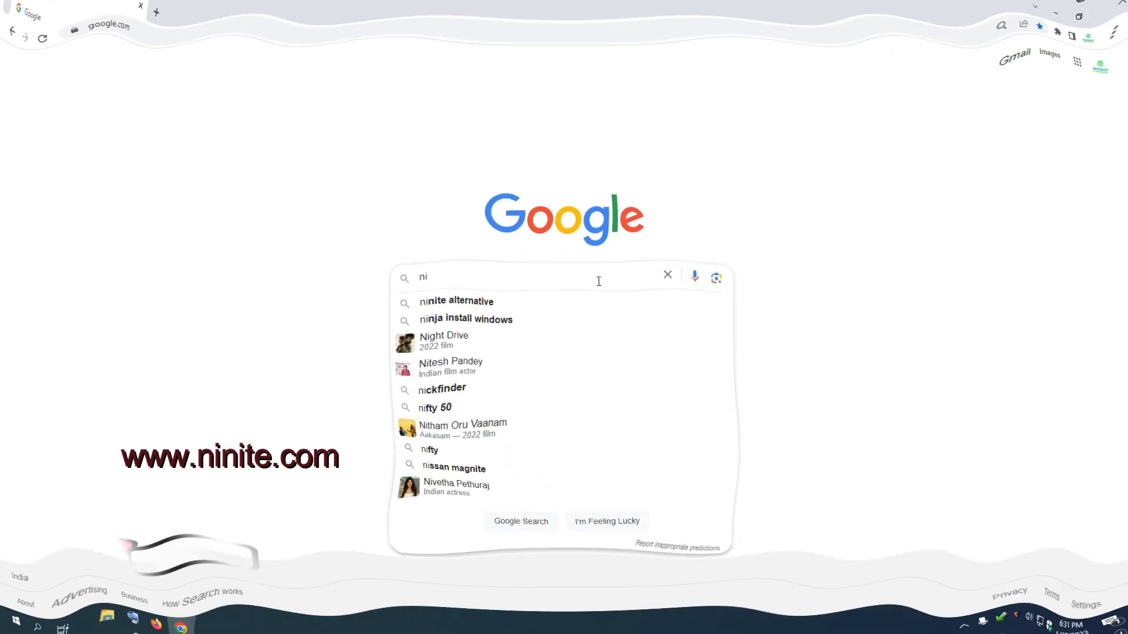
{"action": "type", "text": "nite"}
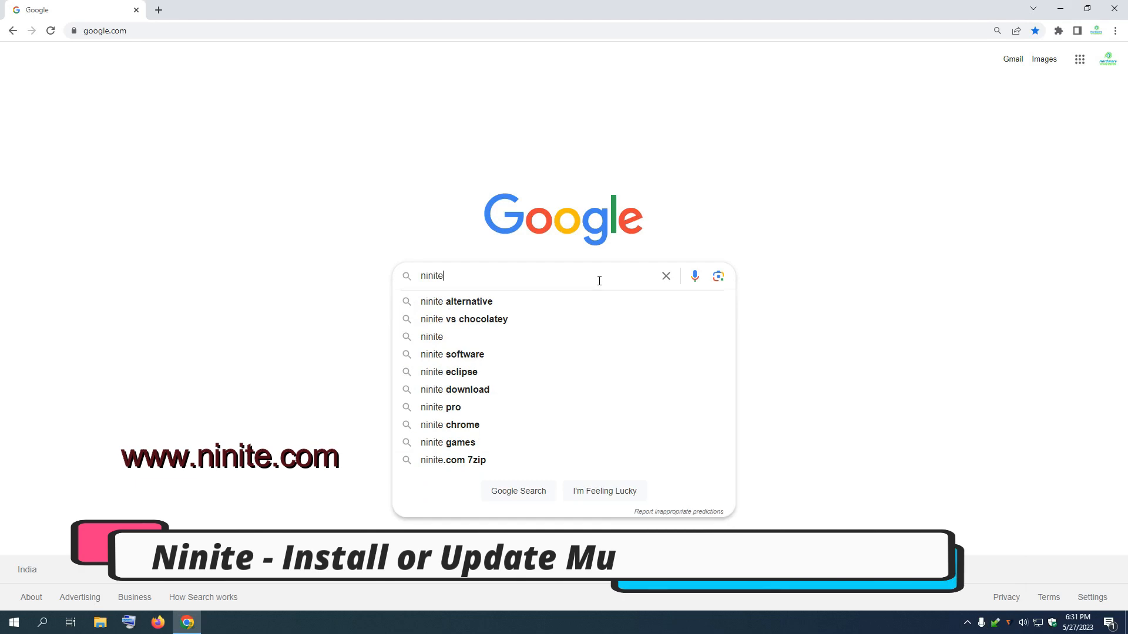
{"action": "key", "text": "Return"}
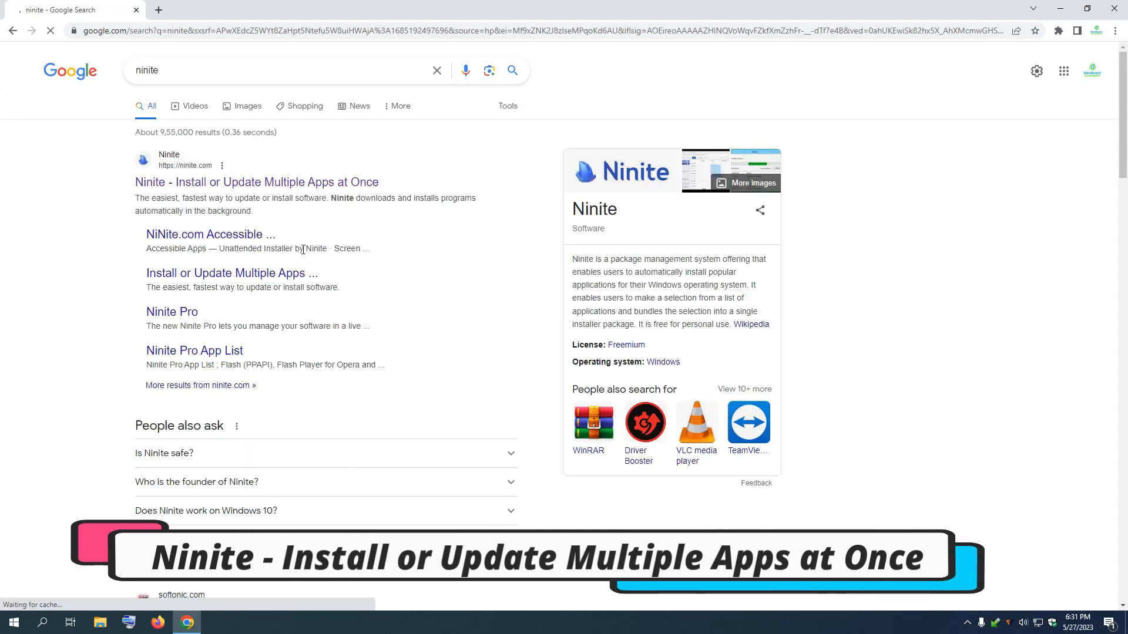
{"action": "left_click", "coordinate": [223, 184]}
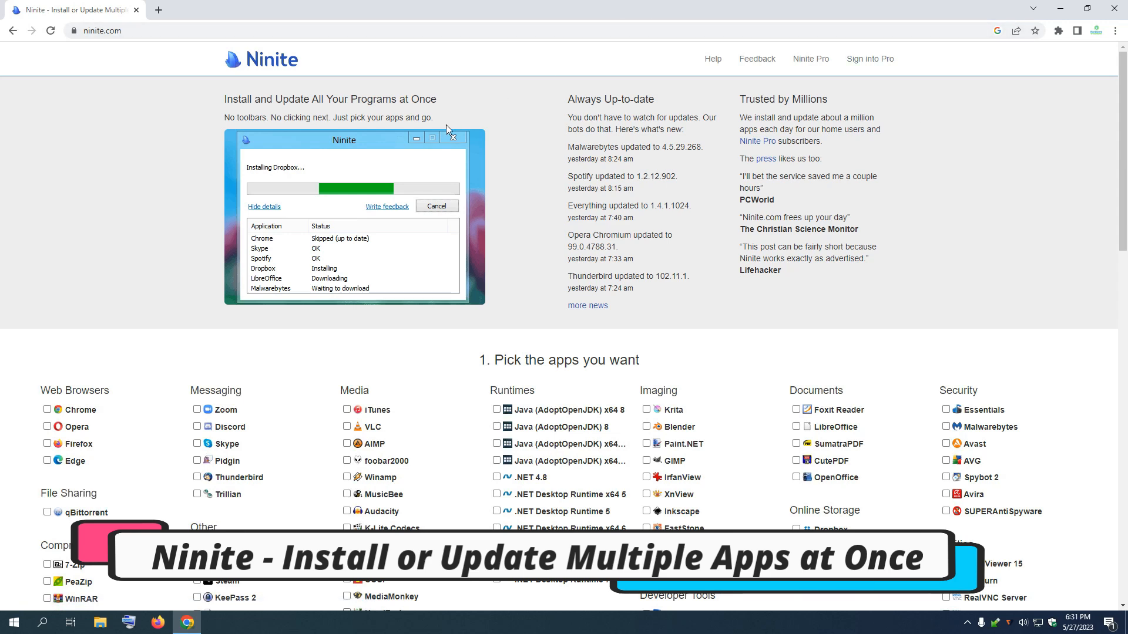
Step: Pick Python x64 3, Python 3 and Python from the Developer Tools apps
{"action": "scroll", "coordinate": [345, 333], "scroll_direction": "down", "scroll_amount": 4}
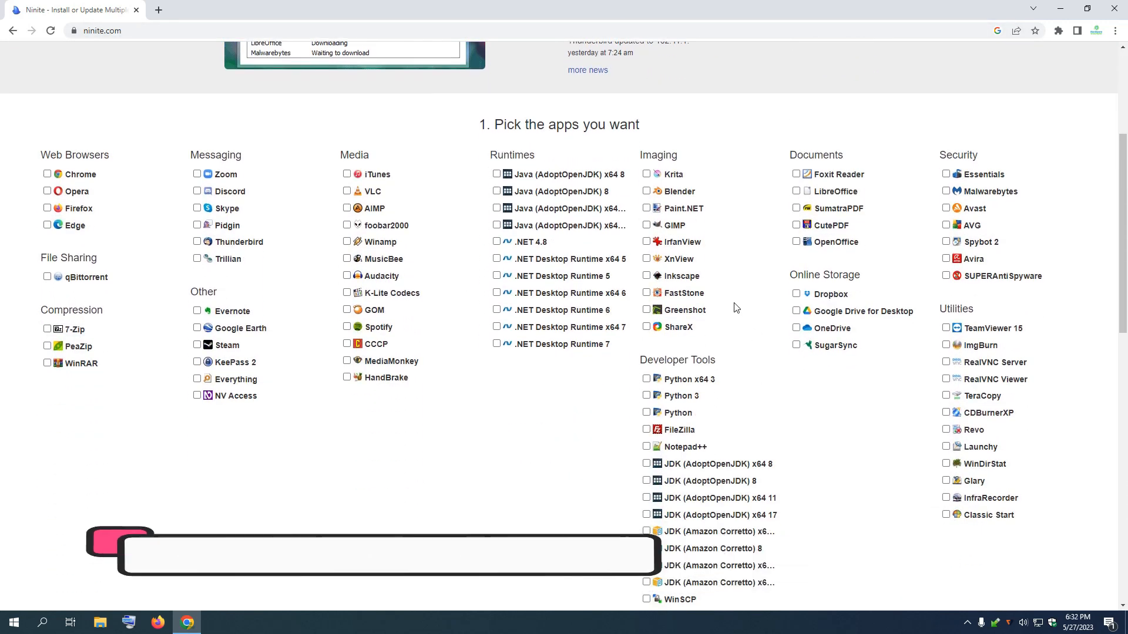
{"action": "scroll", "coordinate": [735, 305], "scroll_direction": "down", "scroll_amount": 5}
{"action": "scroll", "coordinate": [657, 236], "scroll_direction": "up", "scroll_amount": 3}
{"action": "left_click", "coordinate": [655, 262]}
{"action": "left_click", "coordinate": [655, 279]}
{"action": "left_click", "coordinate": [655, 296]}
Step: Pick JDK (AdoptOpenJDK) 8, JDK (AdoptOpenJDK) x64 17, JDK (Amazon Corretto) 8, WinSCP, PuTTY, Eclipse and Visual Studio Code
{"action": "left_click", "coordinate": [653, 365]}
{"action": "left_click", "coordinate": [653, 399]}
{"action": "left_click", "coordinate": [653, 433]}
{"action": "left_click", "coordinate": [653, 483]}
{"action": "left_click", "coordinate": [654, 500]}
{"action": "left_click", "coordinate": [648, 549]}
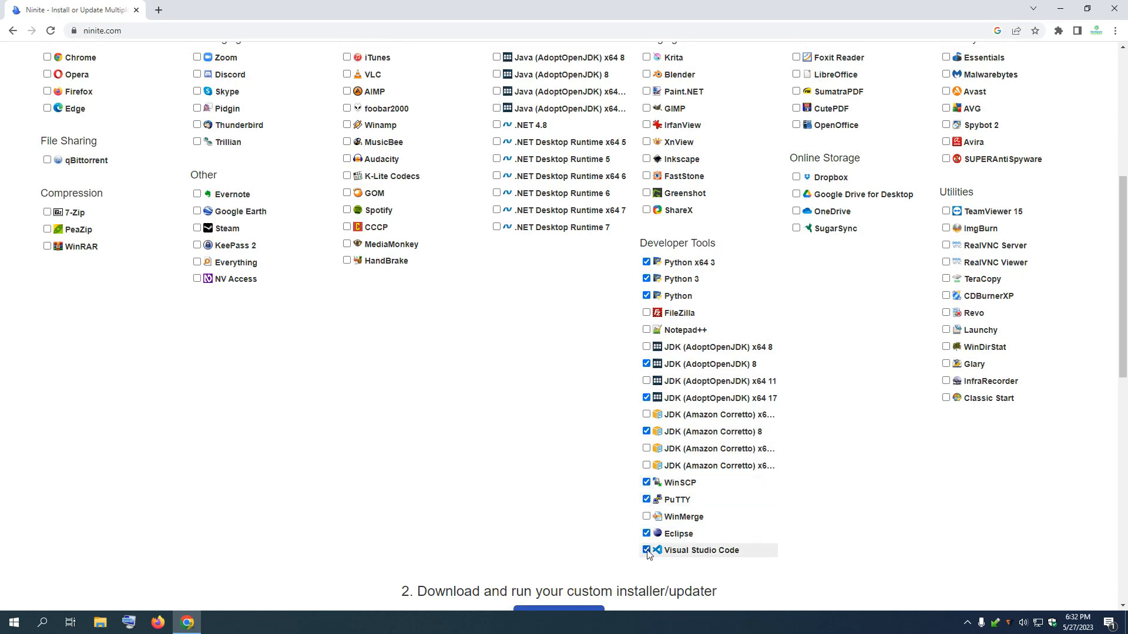
Step: Get the custom Ninite installer for the picked apps and save it to the Desktop folder
{"action": "scroll", "coordinate": [650, 365], "scroll_direction": "down", "scroll_amount": 3}
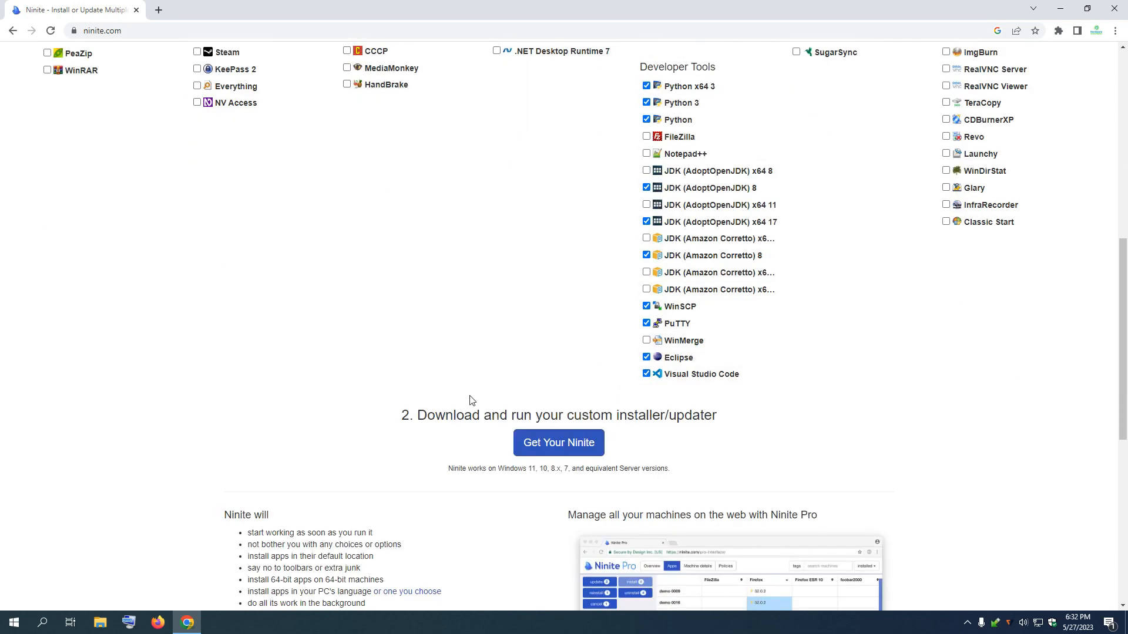
{"action": "left_click", "coordinate": [546, 450]}
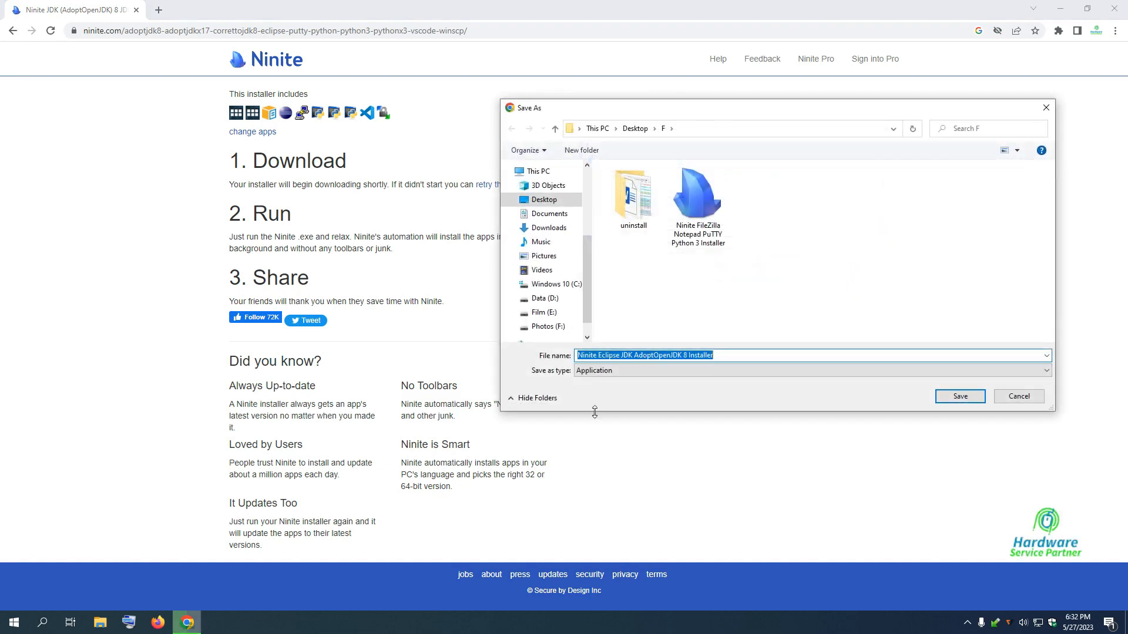
{"action": "left_click", "coordinate": [542, 201]}
{"action": "left_click", "coordinate": [942, 402]}
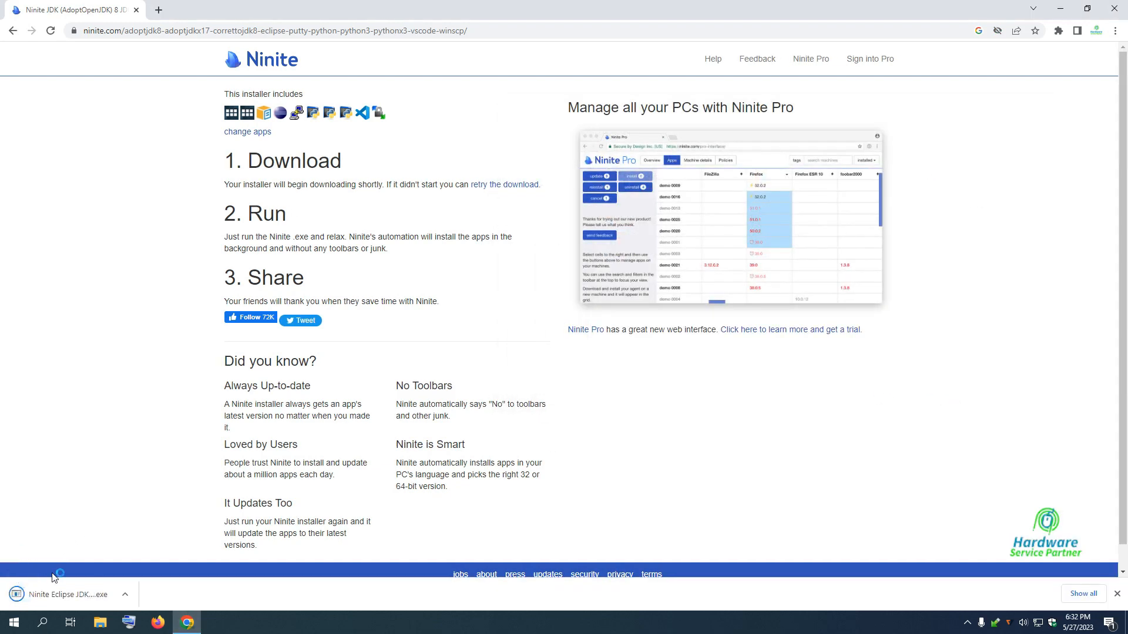
Step: Run the downloaded Ninite installer from its folder and minimize the browser and File Explorer windows
{"action": "right_click", "coordinate": [61, 597]}
{"action": "left_click", "coordinate": [111, 571]}
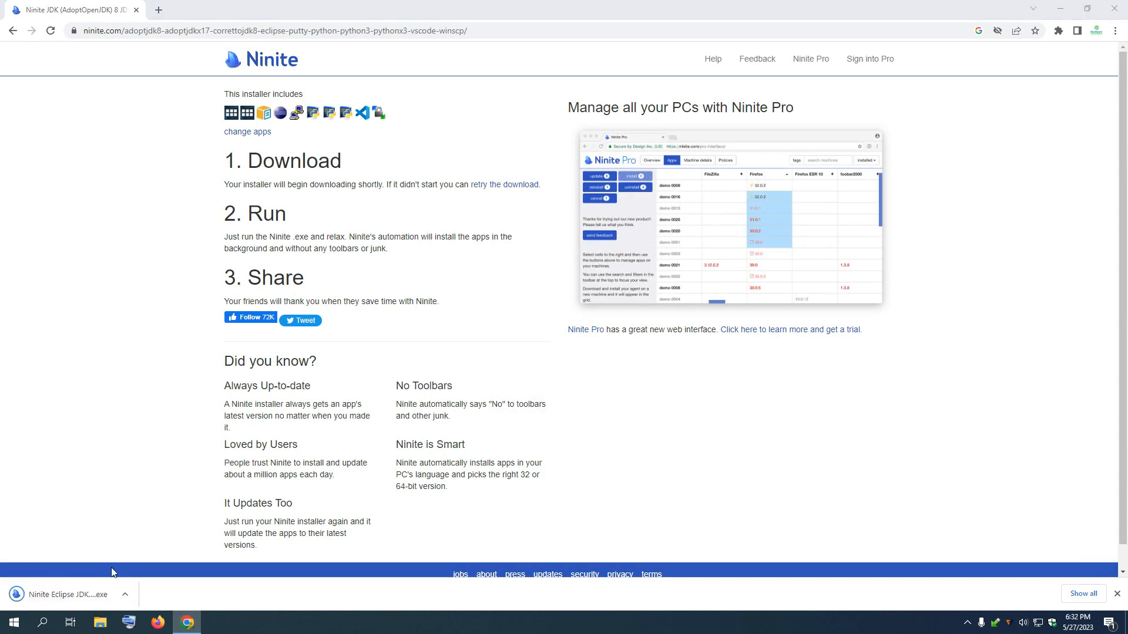
{"action": "double_click", "coordinate": [520, 329]}
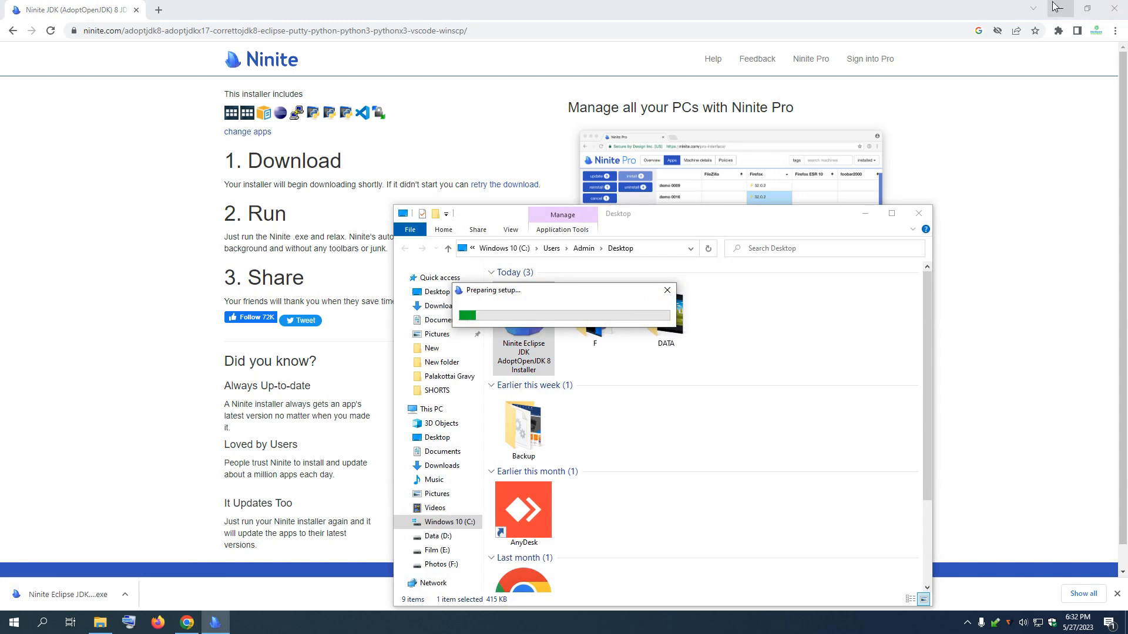
{"action": "left_click", "coordinate": [1060, 8]}
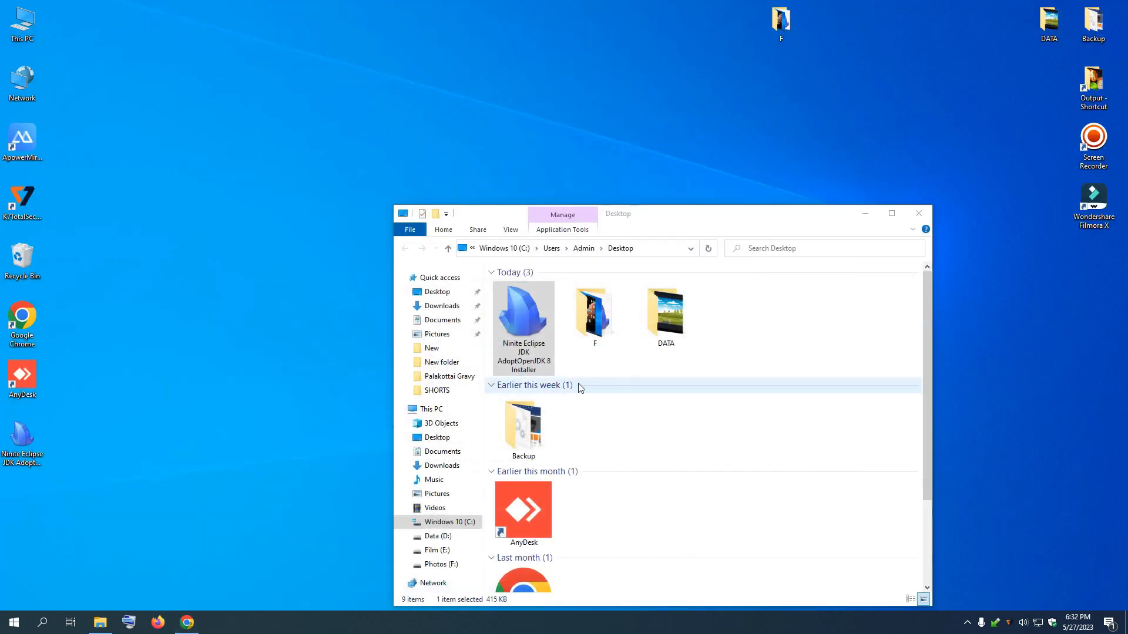
{"action": "left_click", "coordinate": [866, 214]}
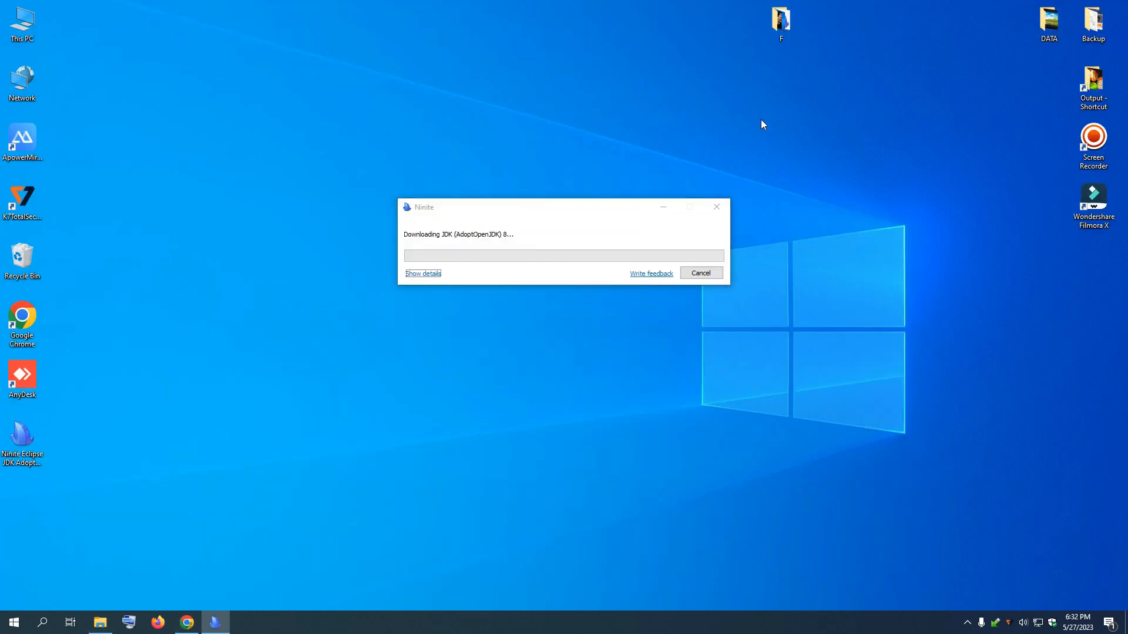
Step: Hide the desktop icons
{"action": "right_click", "coordinate": [762, 119]}
{"action": "mouse_move", "coordinate": [822, 128]}
{"action": "left_click", "coordinate": [937, 202]}
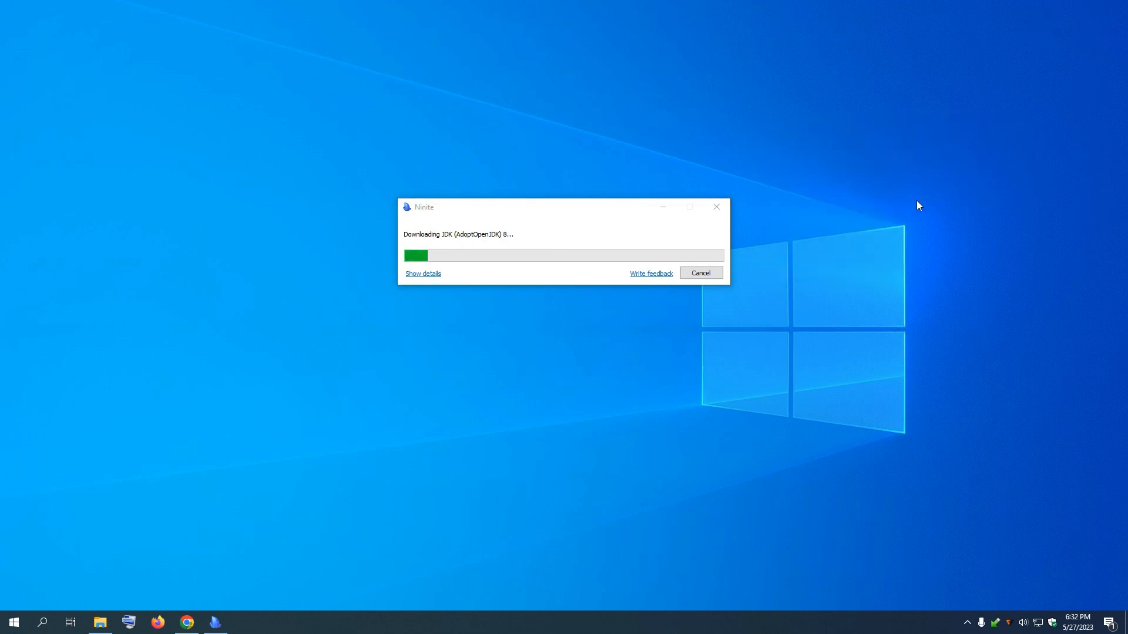
Step: Move the Ninite progress window slightly up and show its per-app installation details
{"action": "left_click_drag", "start_coordinate": [566, 209], "coordinate": [568, 188]}
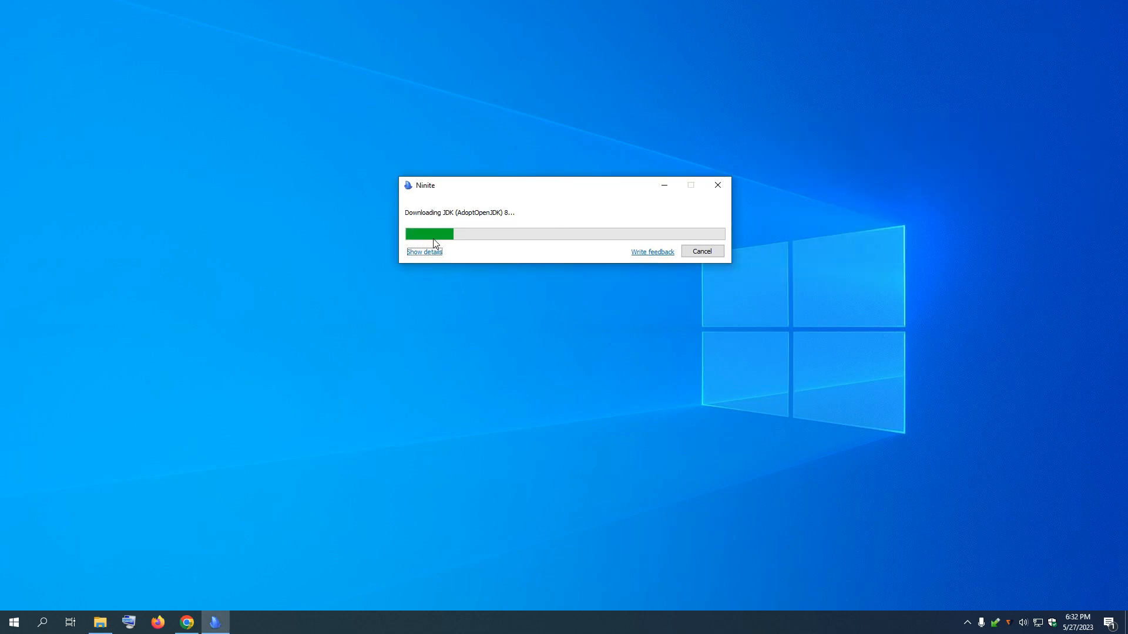
{"action": "left_click", "coordinate": [422, 252]}
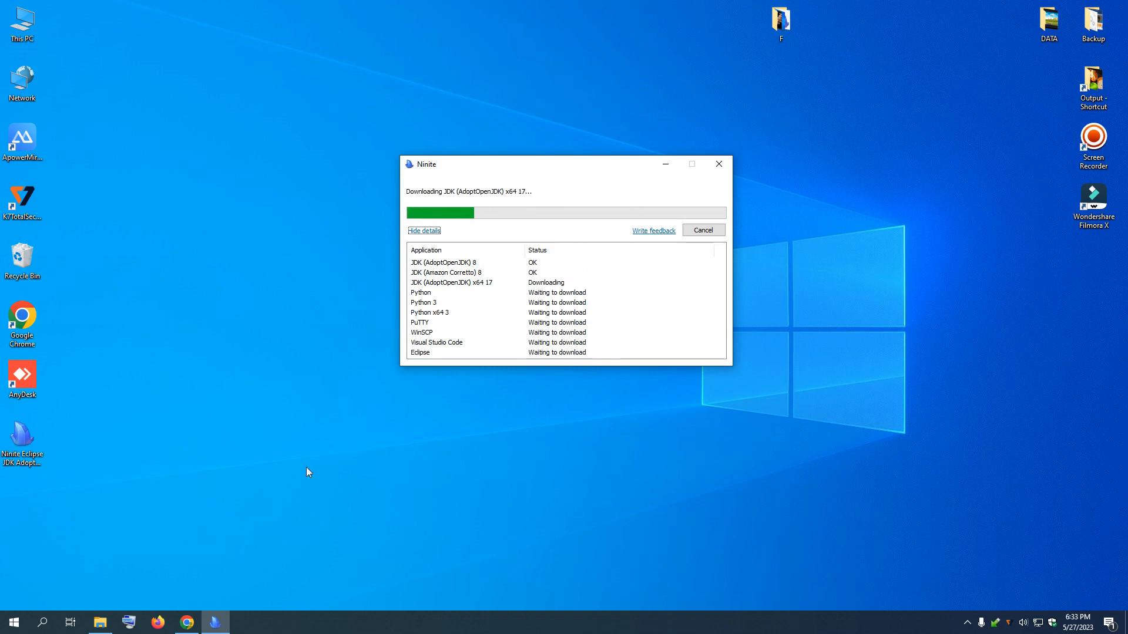
{"action": "left_click", "coordinate": [42, 623]}
{"action": "type", "text": "j"}
{"action": "left_click", "coordinate": [582, 459]}
Step: Enlarge the Ninite window to fit the whole application list and reposition it on the desktop
{"action": "left_click_drag", "start_coordinate": [728, 368], "coordinate": [729, 439]}
{"action": "left_click_drag", "start_coordinate": [573, 165], "coordinate": [550, 160]}
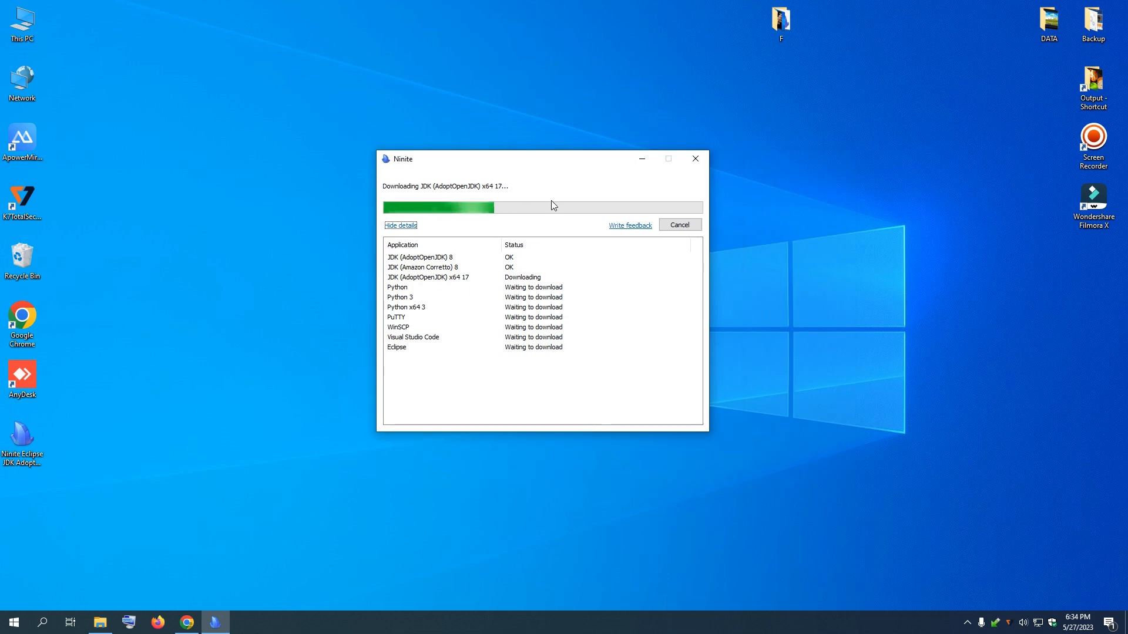